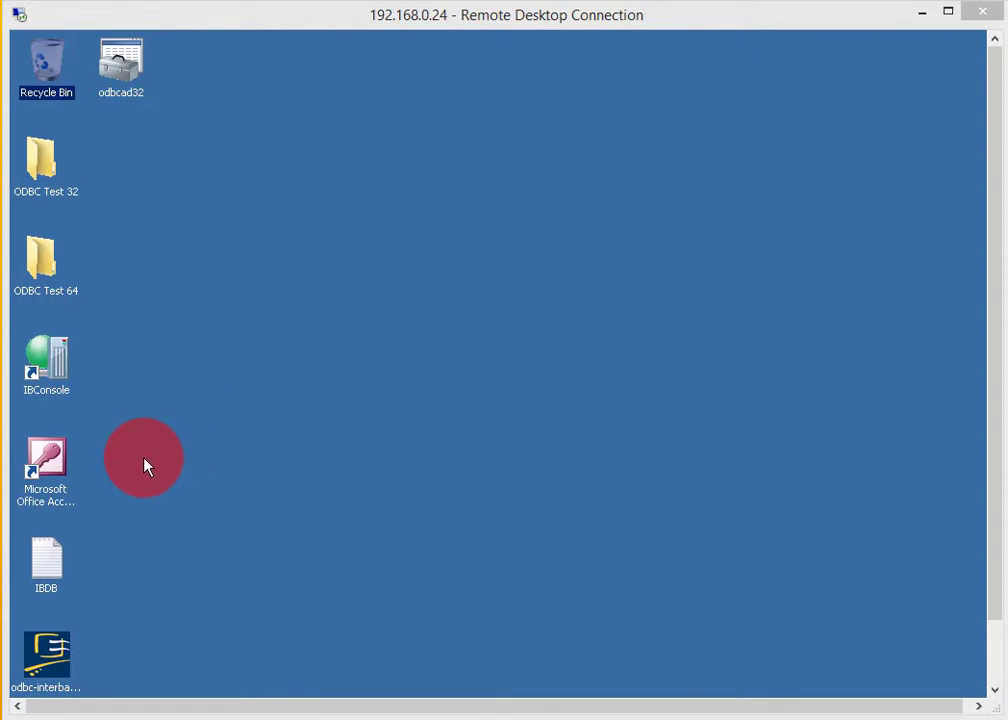
- Install the ODBC-Interbase driver, accepting the licence agreement and the default installation folder
double_click(56, 652)
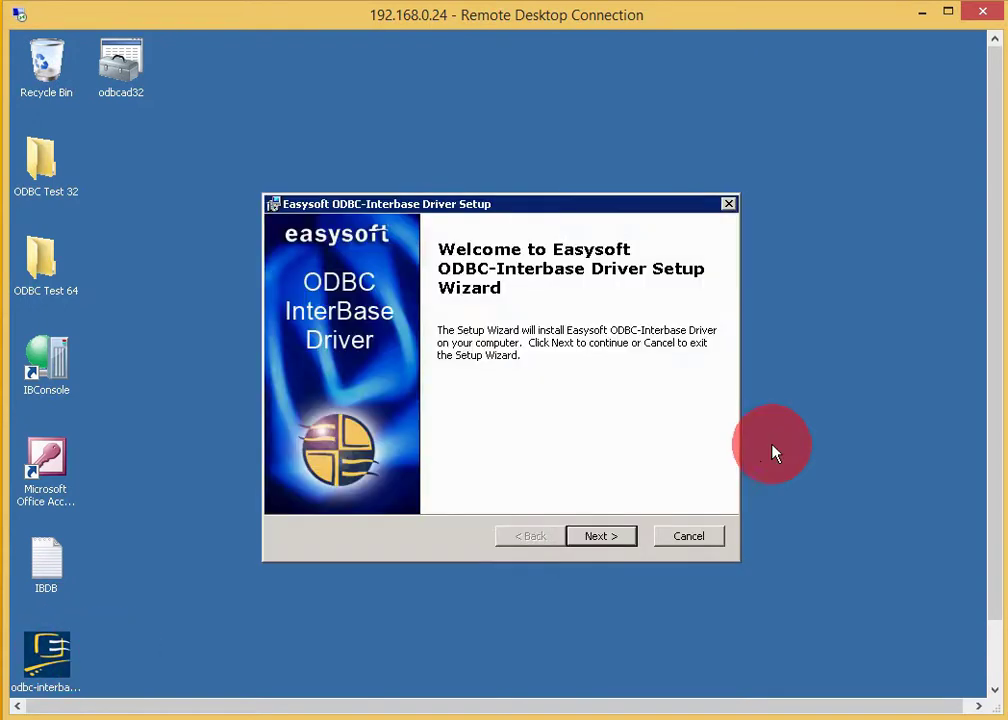
click(600, 537)
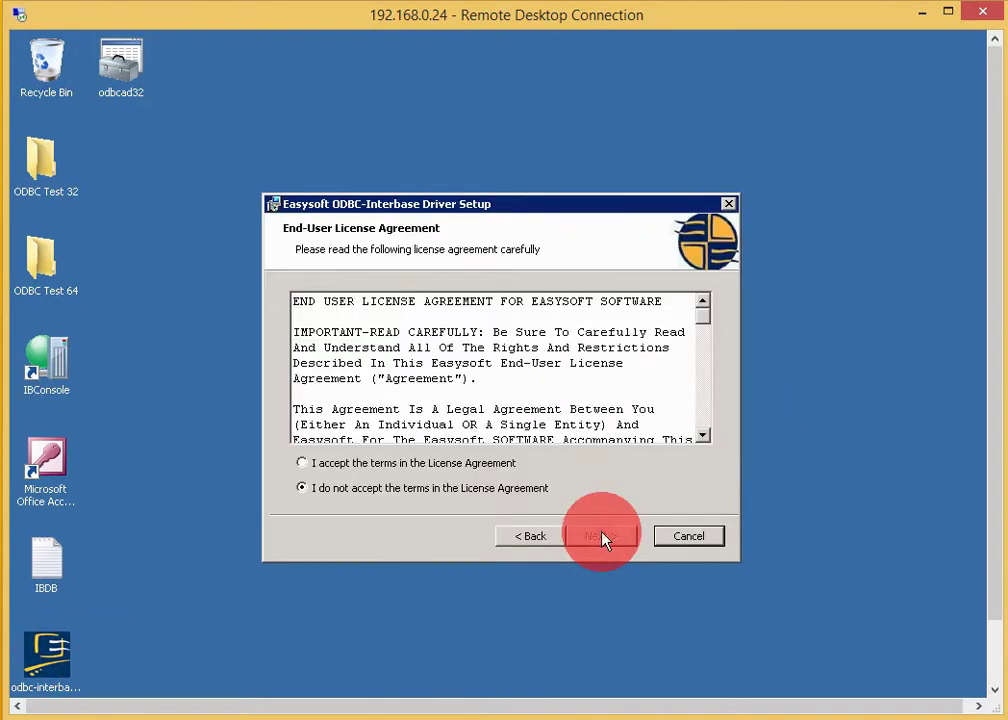
click(453, 466)
drag(710, 320, 715, 432)
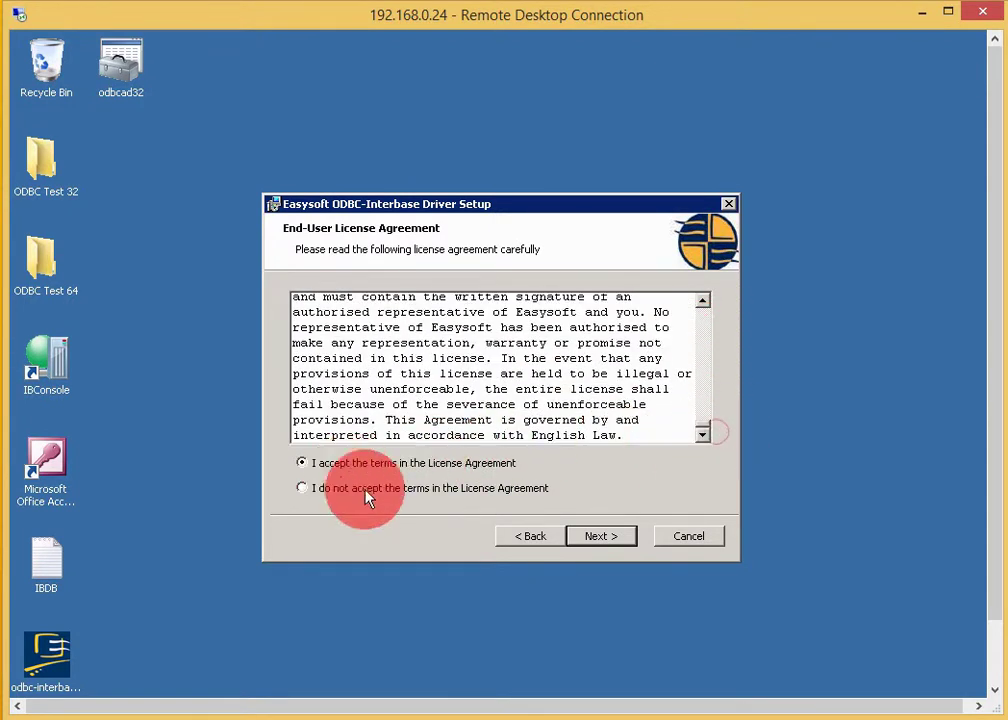
click(603, 544)
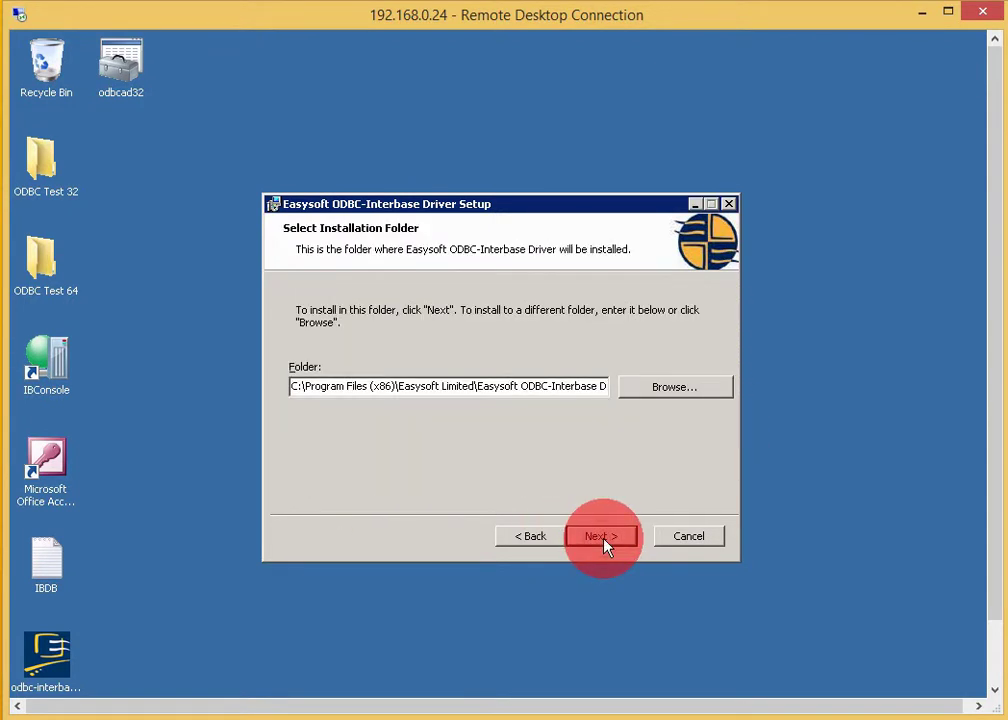
click(603, 540)
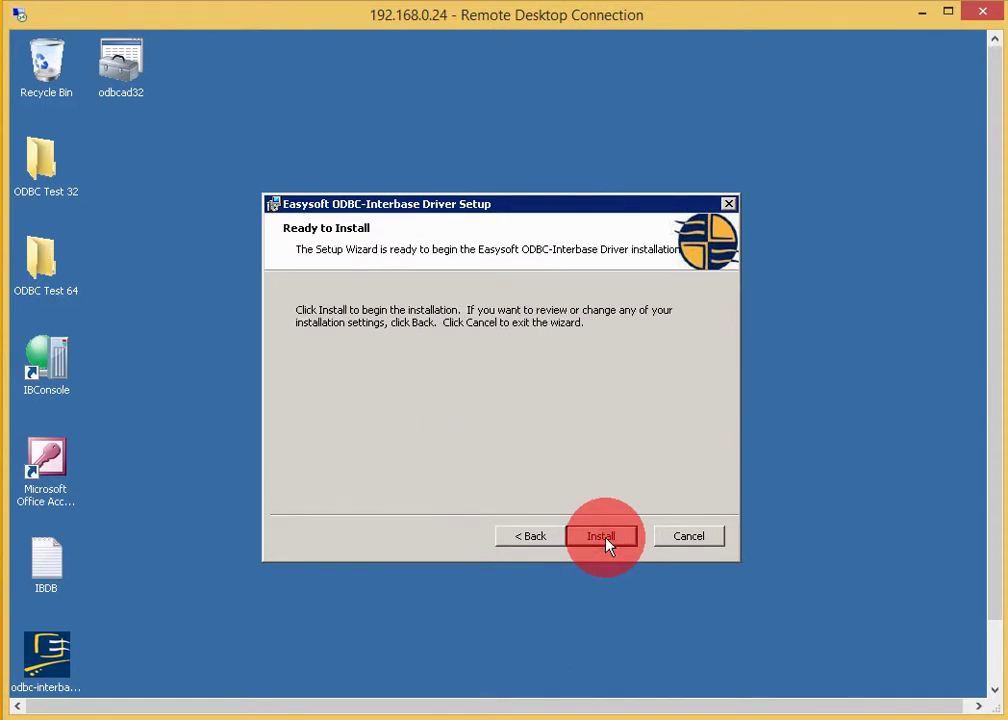
click(603, 538)
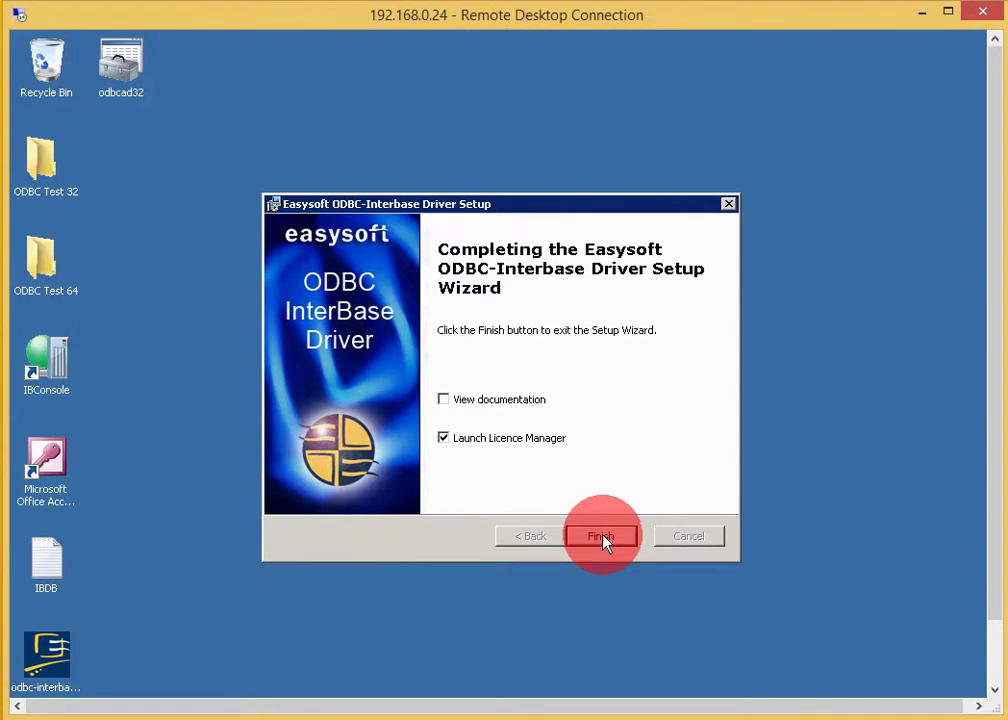
- Finish setup and fill the License Manager contact form with name, e-mail, company Easysoft Limited and telephone number
click(601, 537)
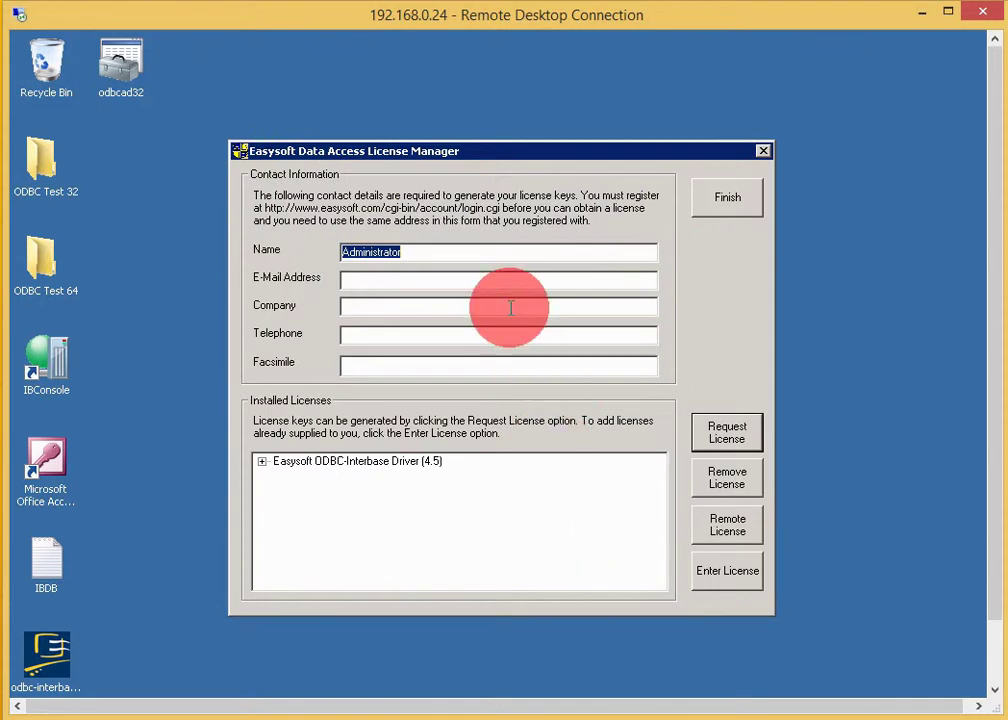
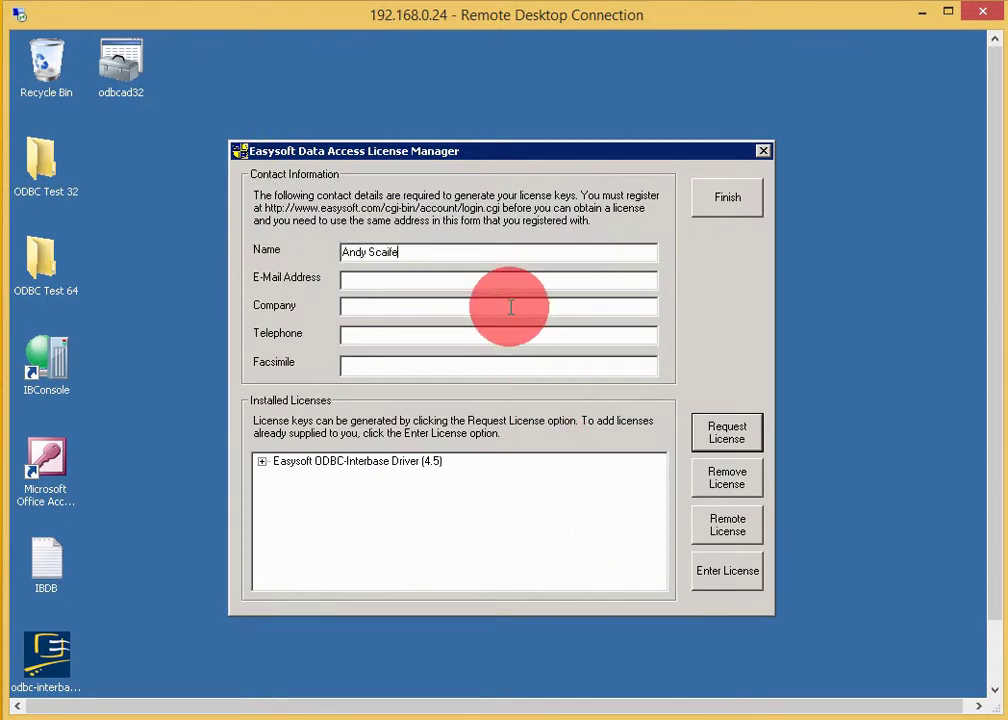
key(Tab)
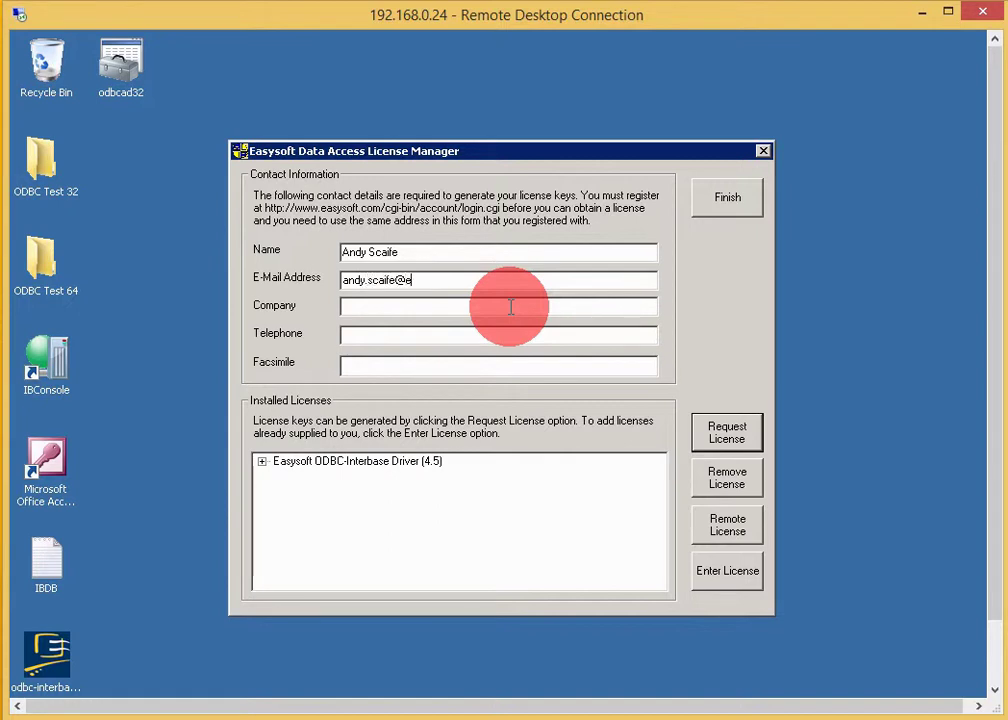
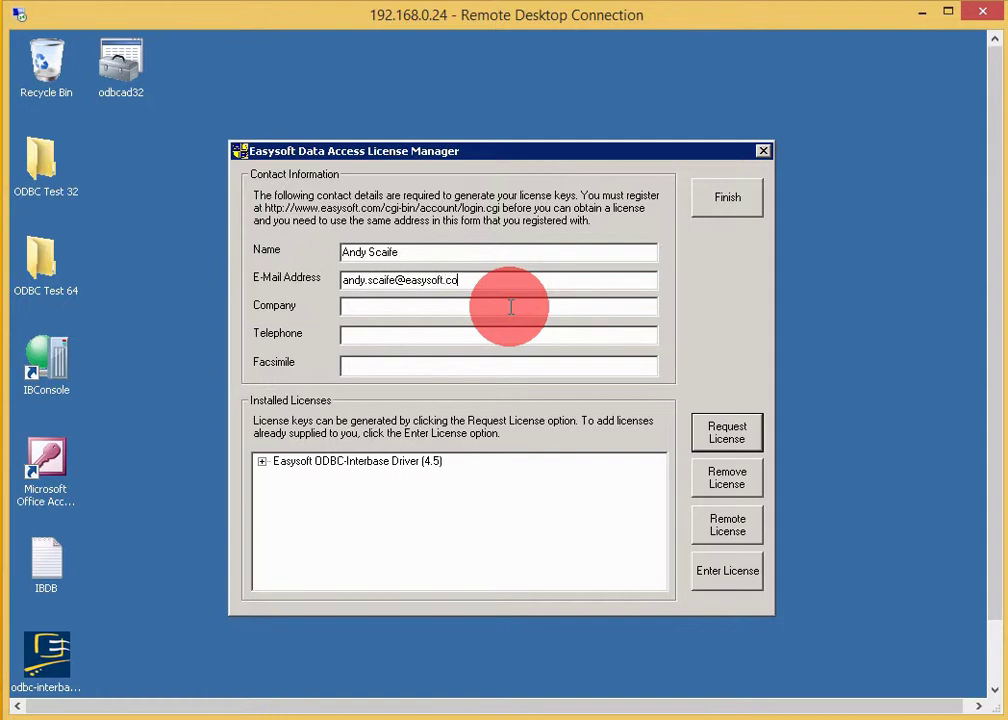
click(481, 310)
text(Easys)
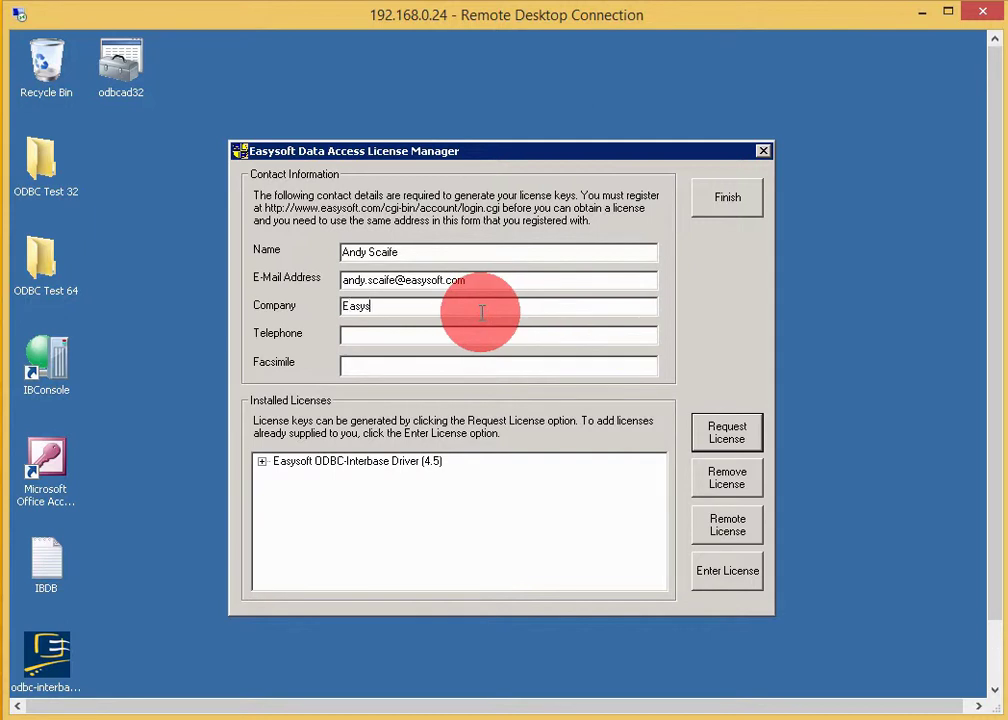
text(oft Limited)
key(Tab)
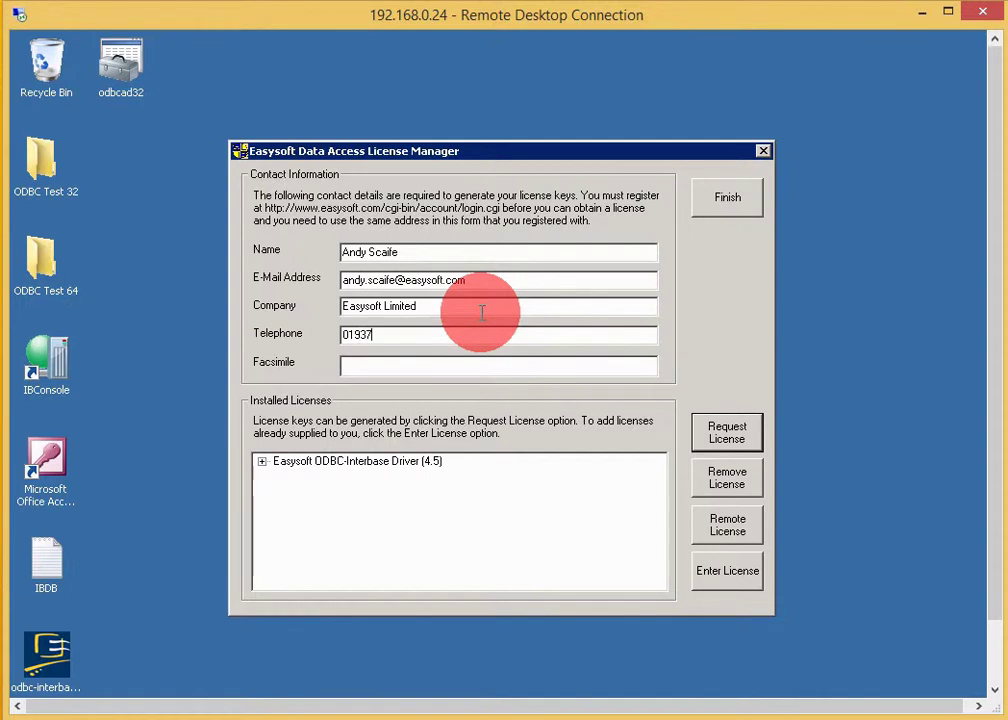
- Request an on-line time-limited trial licence for the ODBC-Interbase Driver and confirm it was added
click(742, 425)
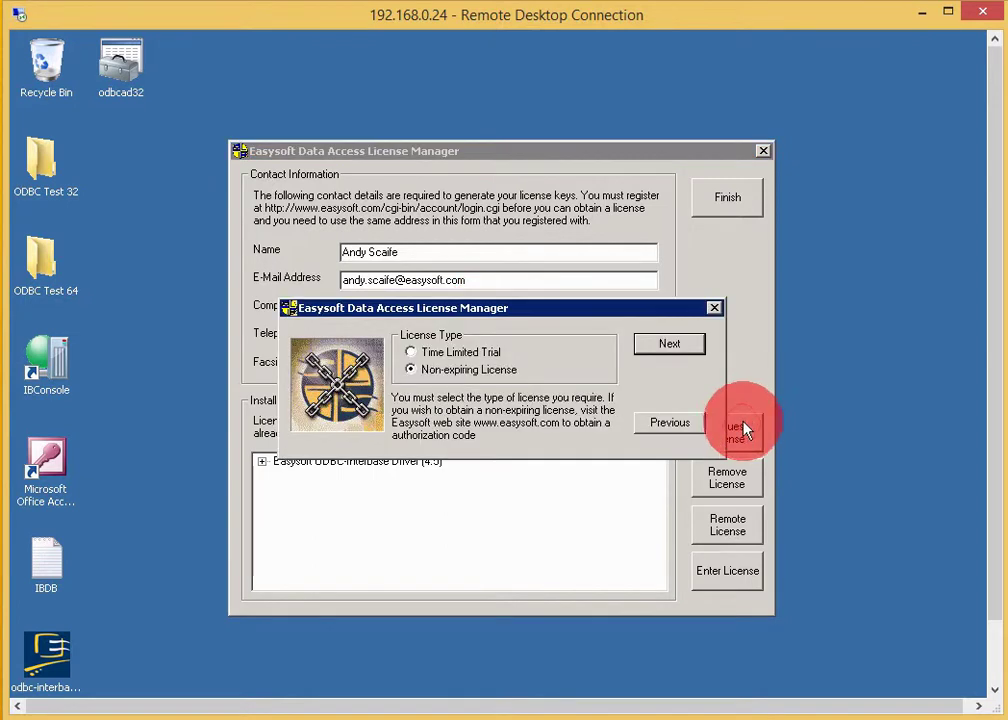
click(488, 352)
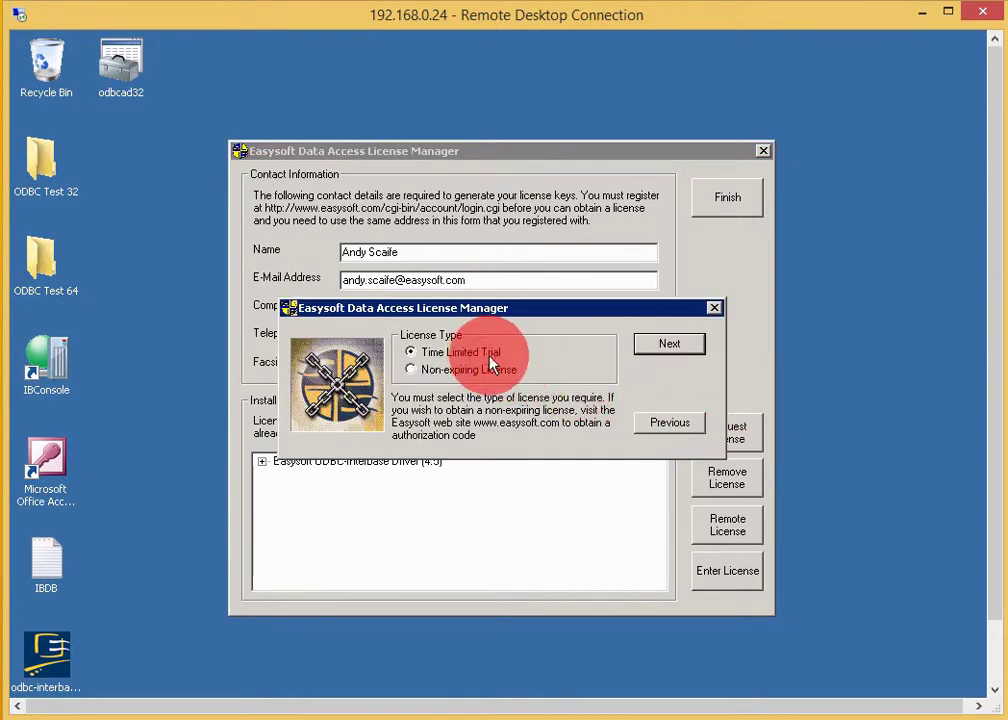
click(670, 358)
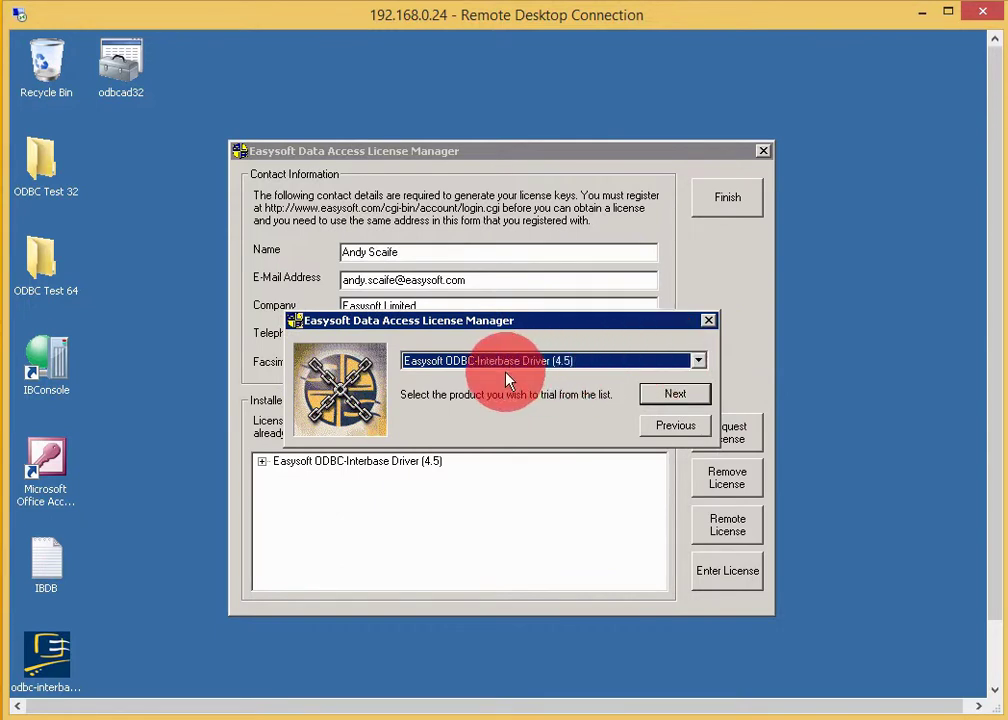
click(672, 397)
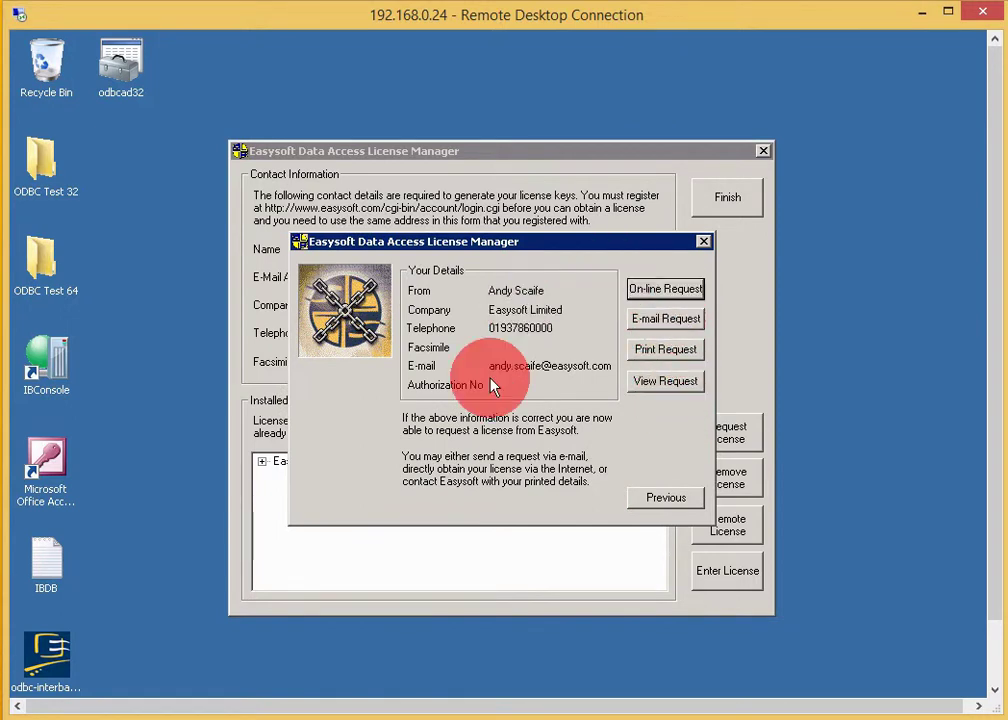
click(666, 291)
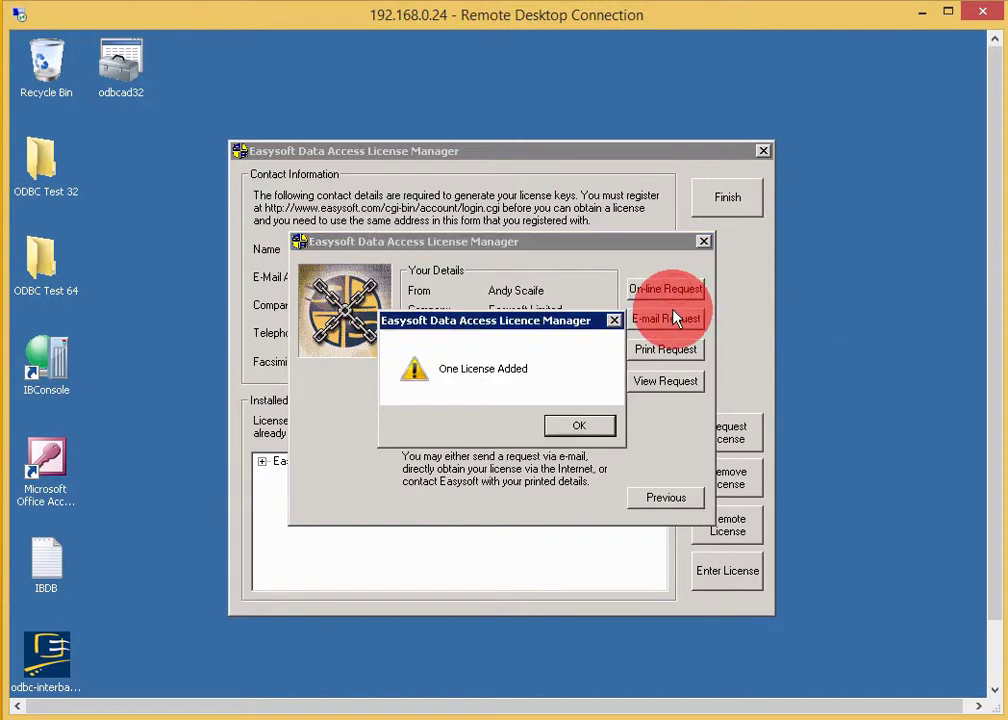
click(578, 428)
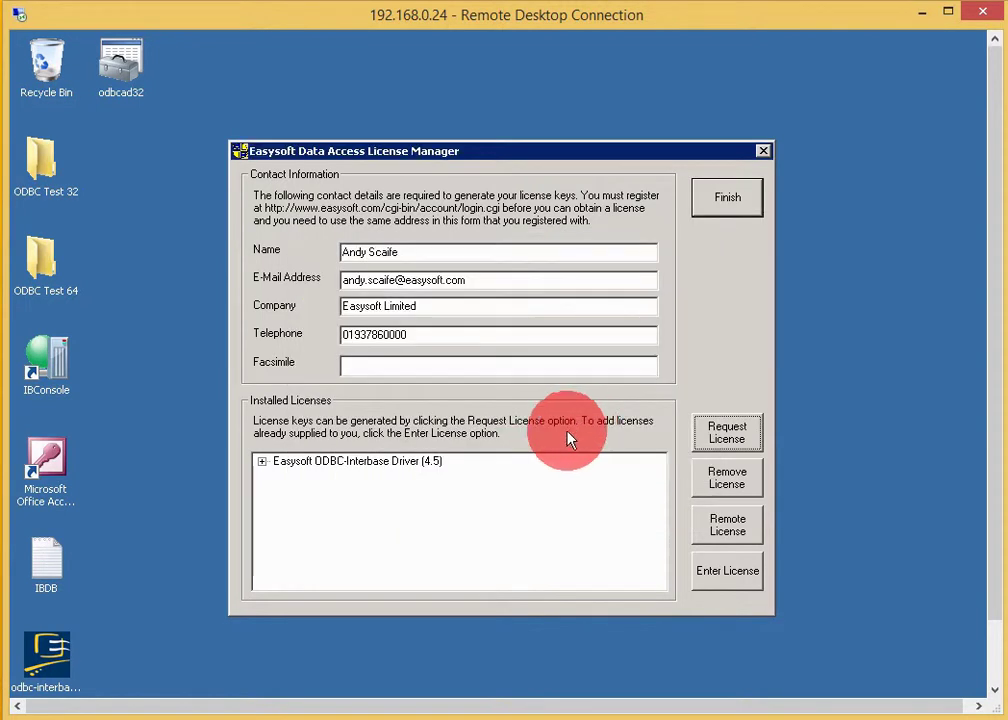
- Check the new trial licence's expiry date under installed licenses, then close the License Manager
click(263, 464)
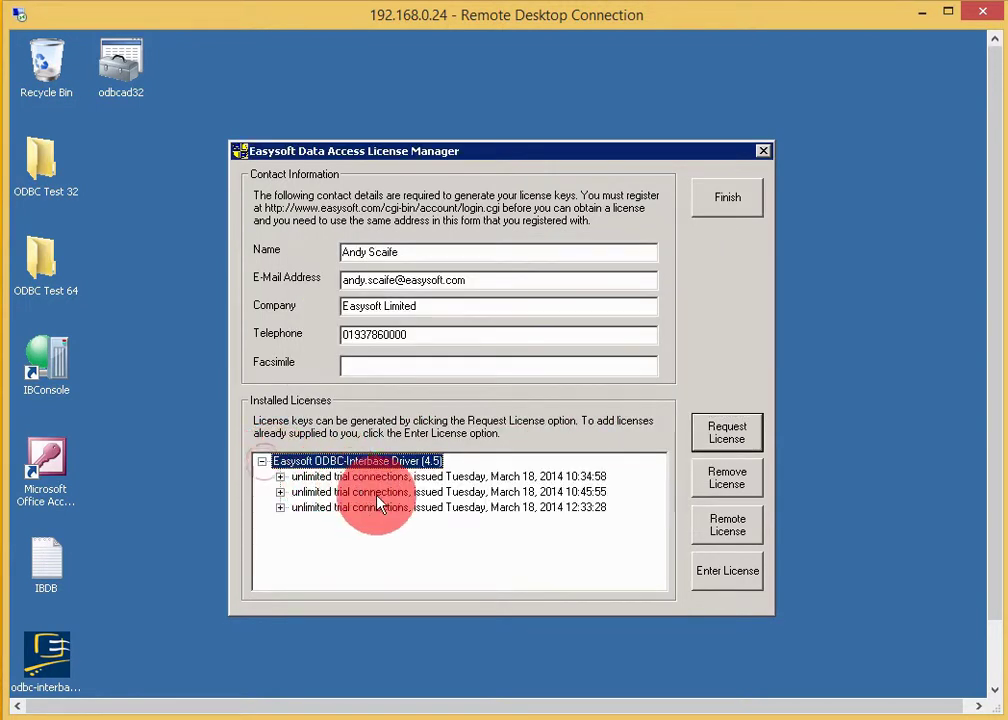
click(480, 508)
double_click(295, 511)
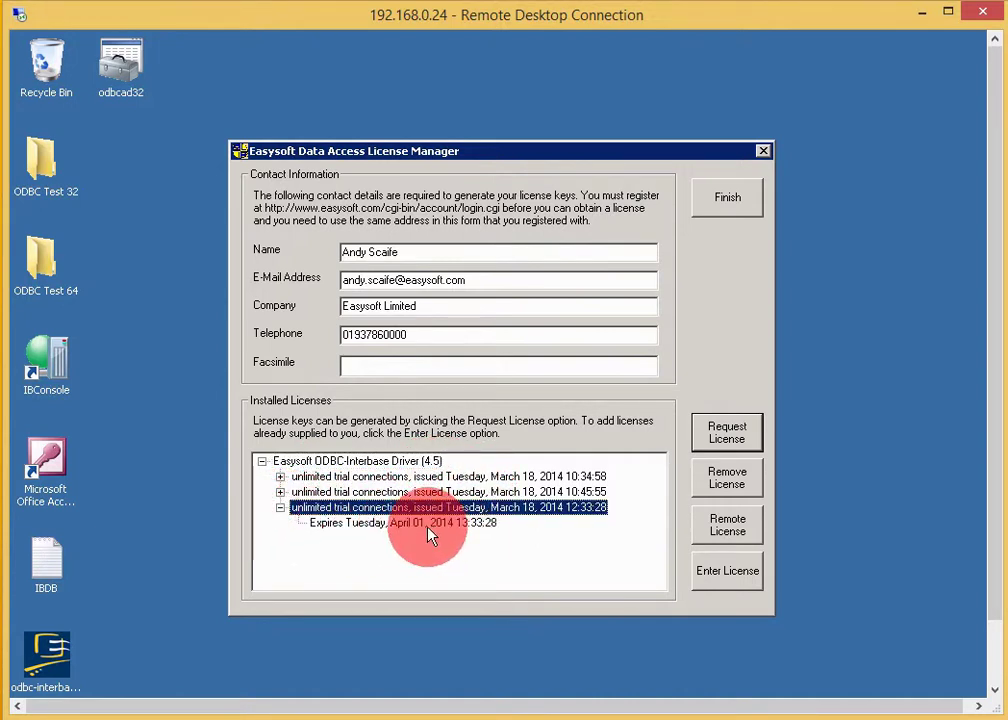
click(739, 205)
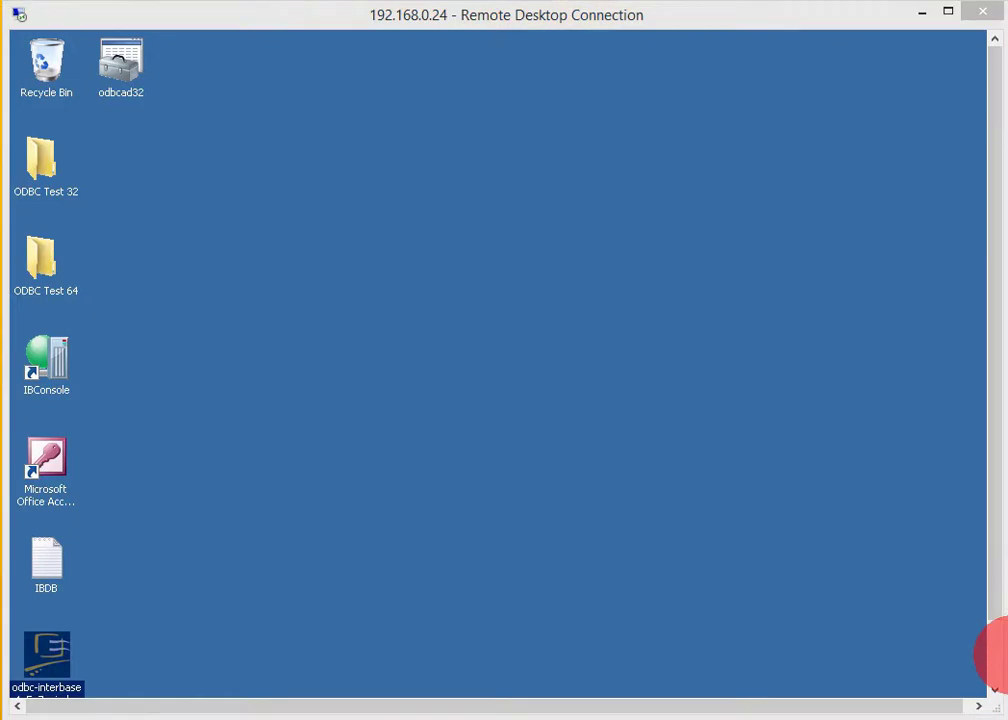
- Enter %windir%\syswow64\odbcad32.exe in the Run dialog
click(994, 673)
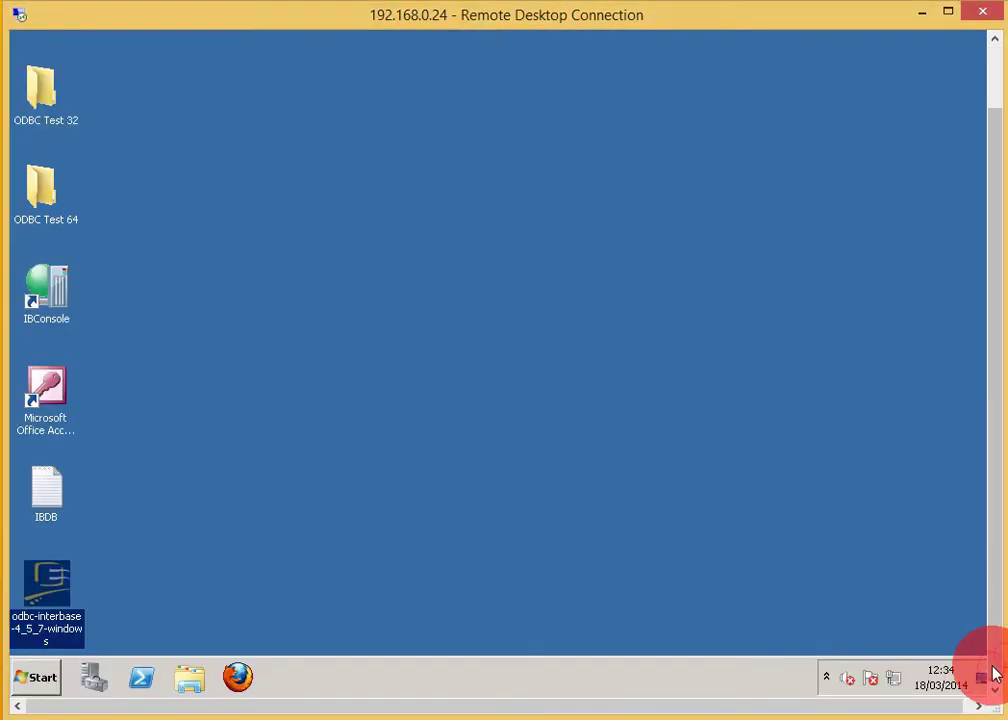
click(28, 683)
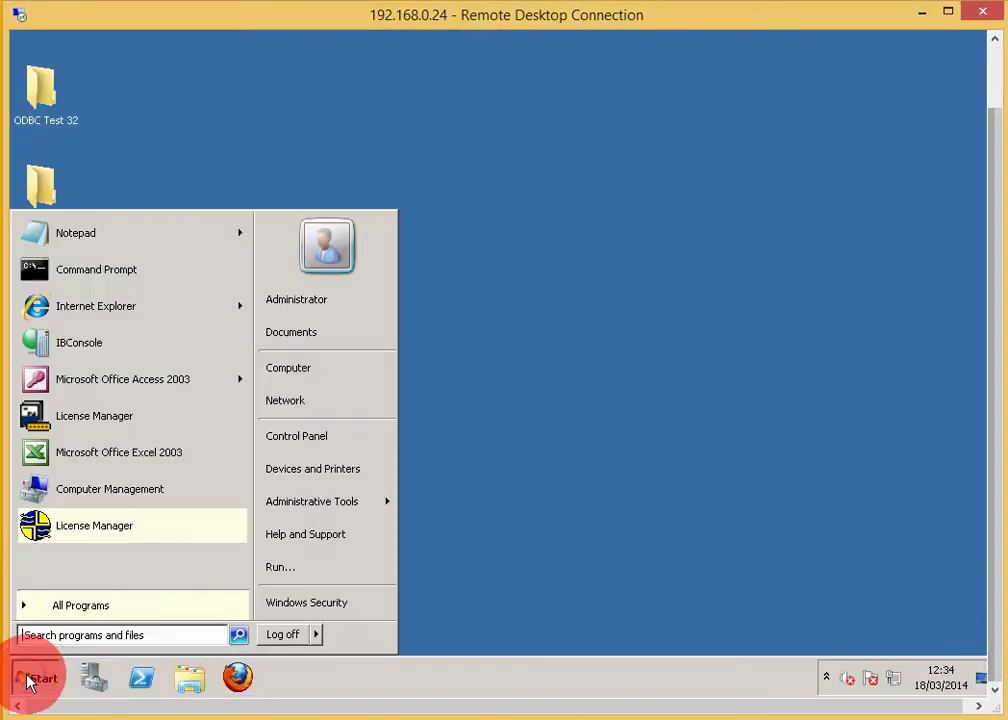
click(276, 567)
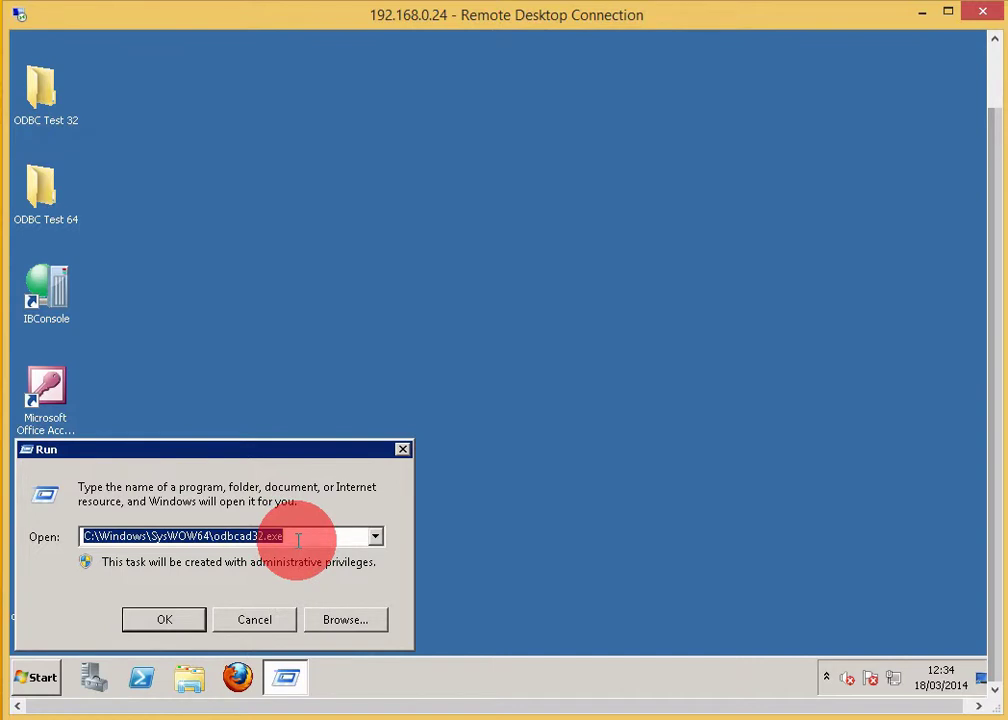
text(%)
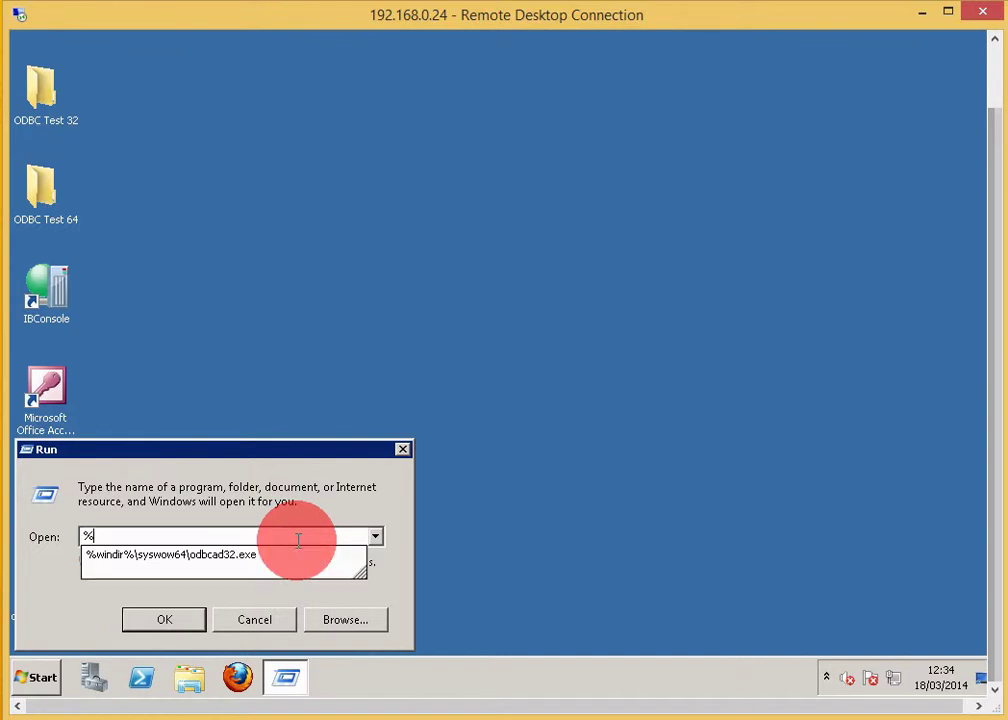
text(windir%\)
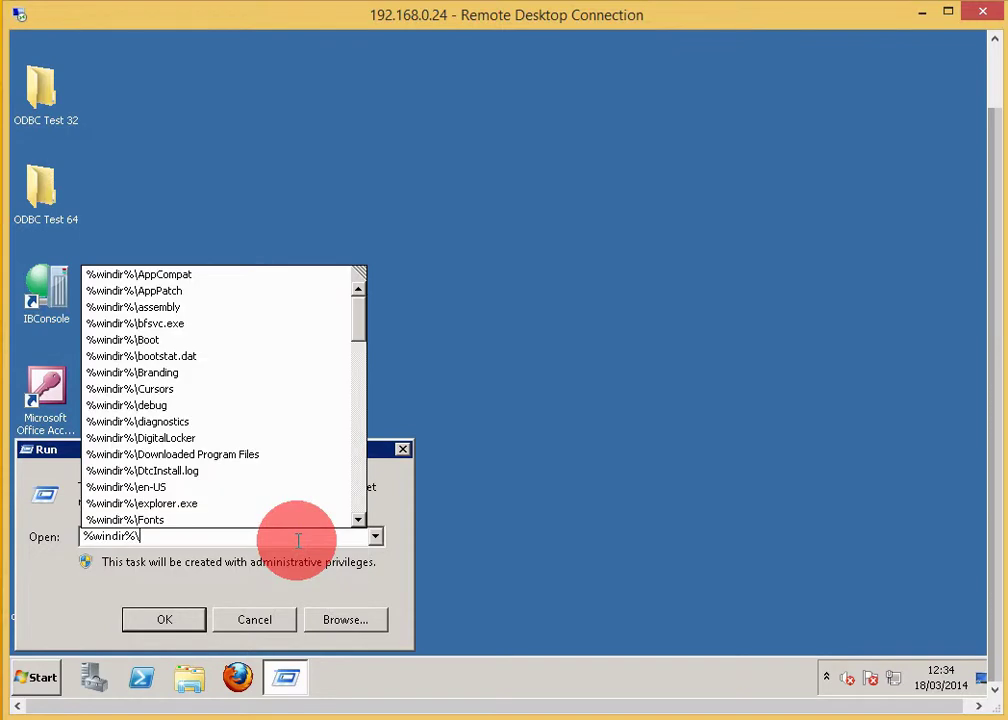
text(sys)
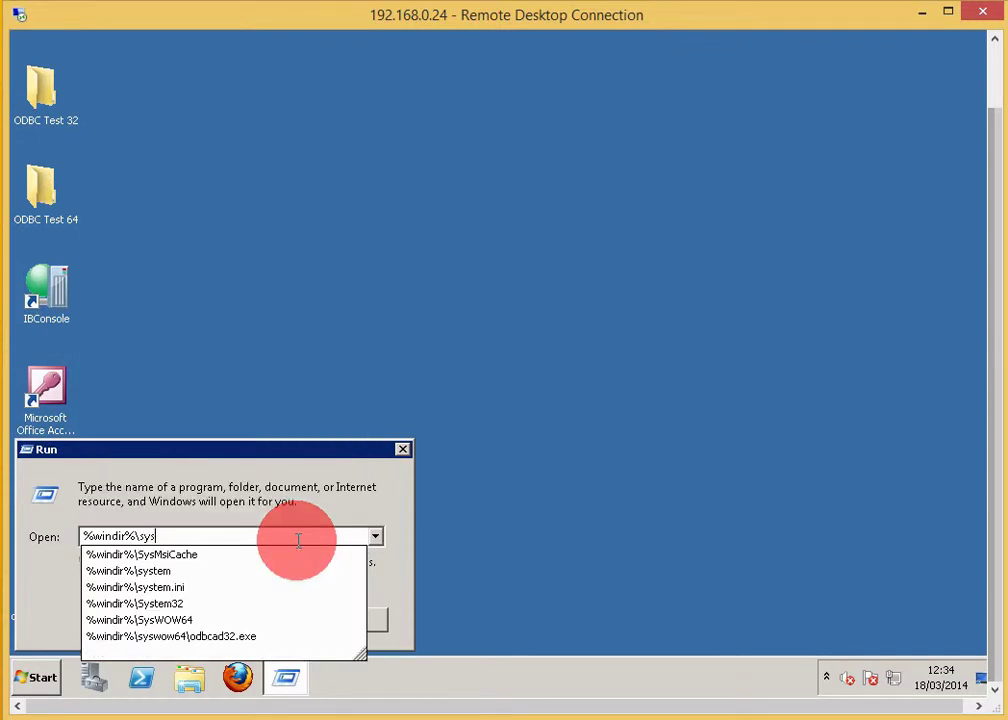
text(wow)
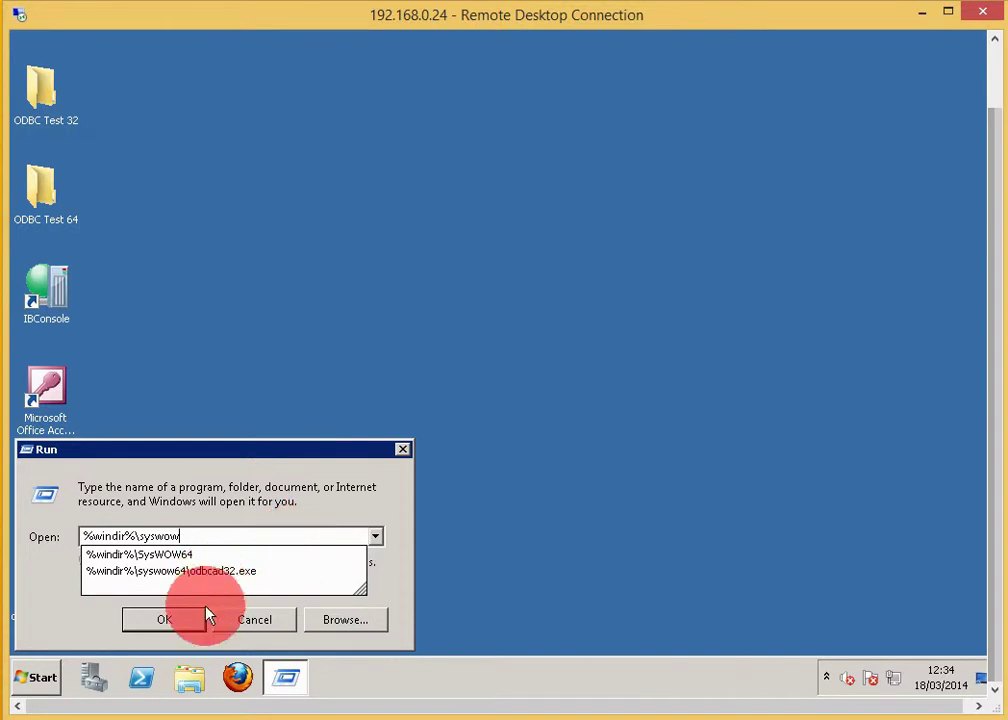
click(200, 583)
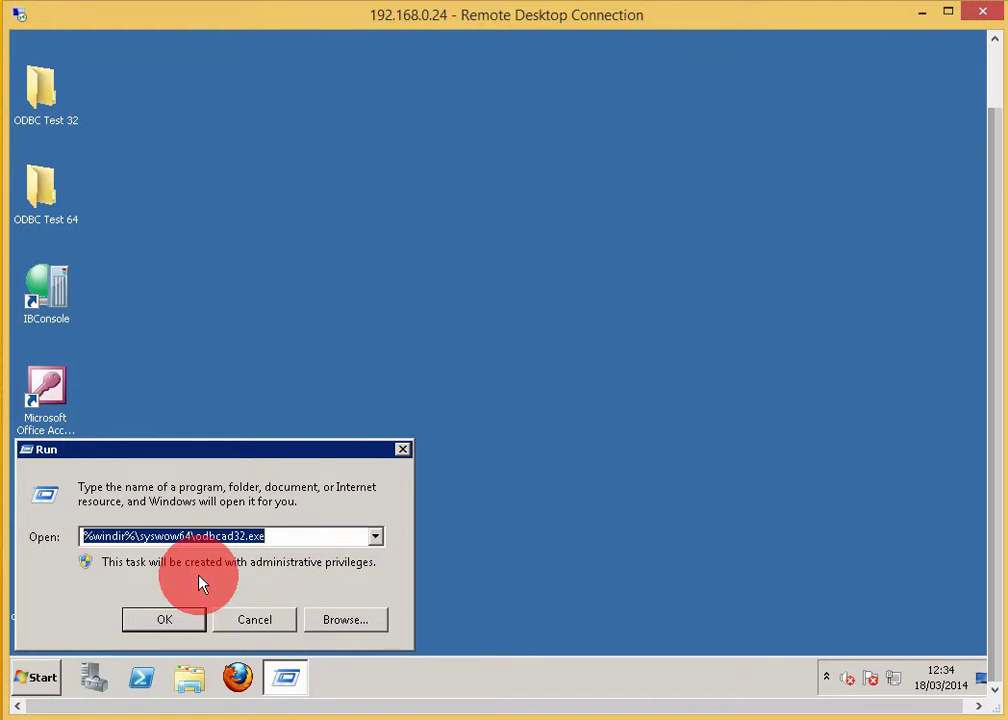
- Launch the 32-bit ODBC administrator and add a user DSN with the Easysoft Interbase ODBC driver
click(196, 620)
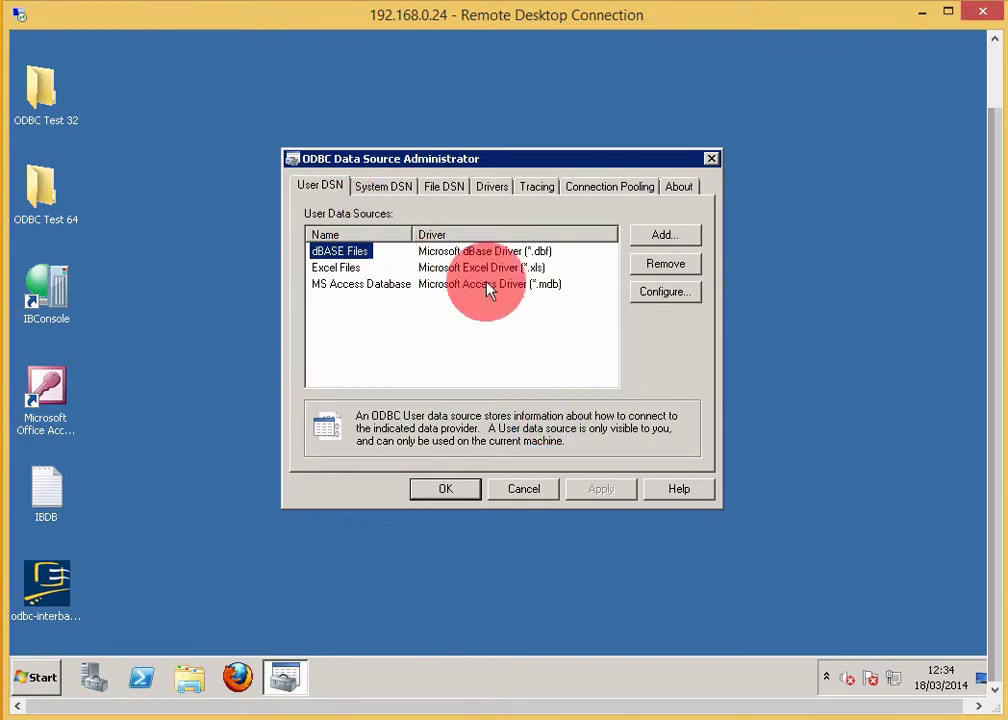
click(685, 245)
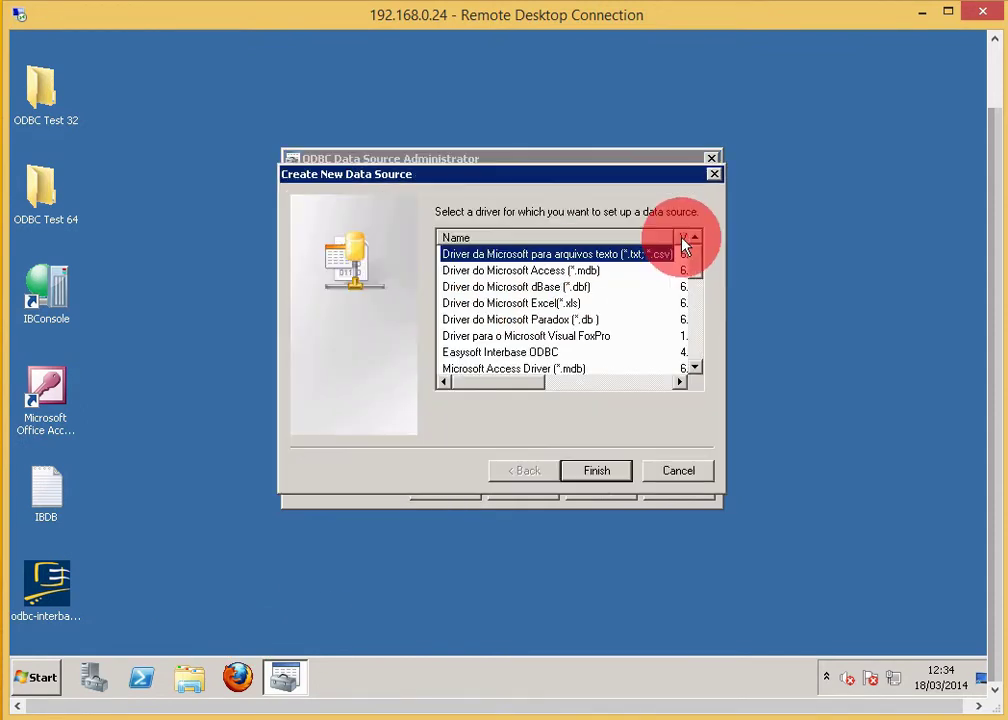
click(538, 354)
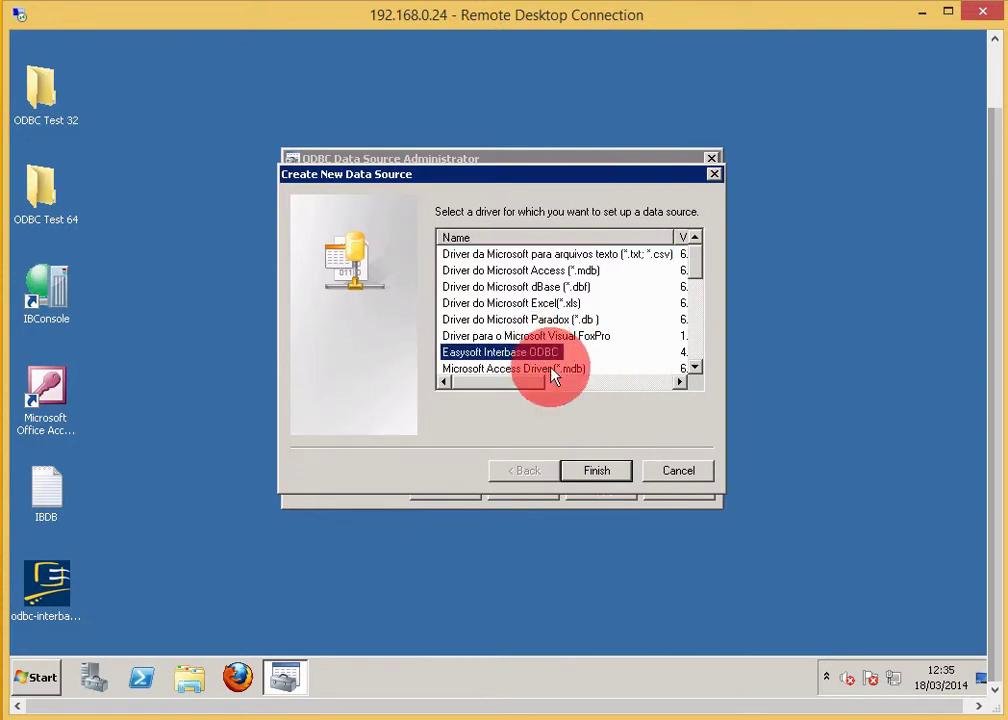
click(612, 475)
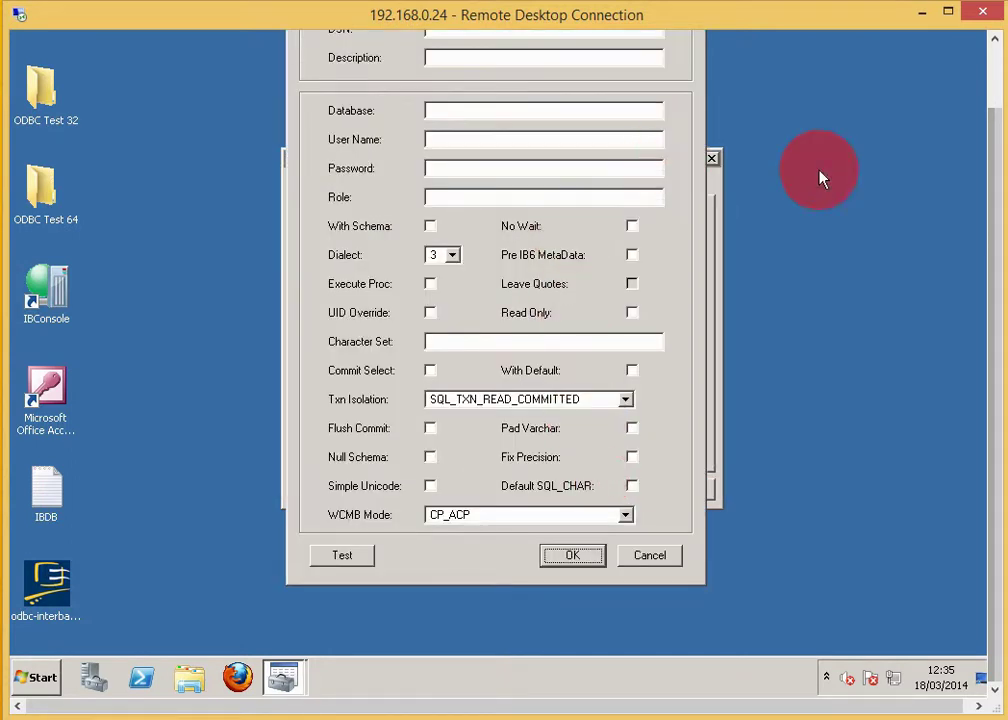
- Name the DSN 'Easysoft IB', describe it as 'Easysoft Ltd InterBase ODBC', and paste the employee.gdb path
click(997, 100)
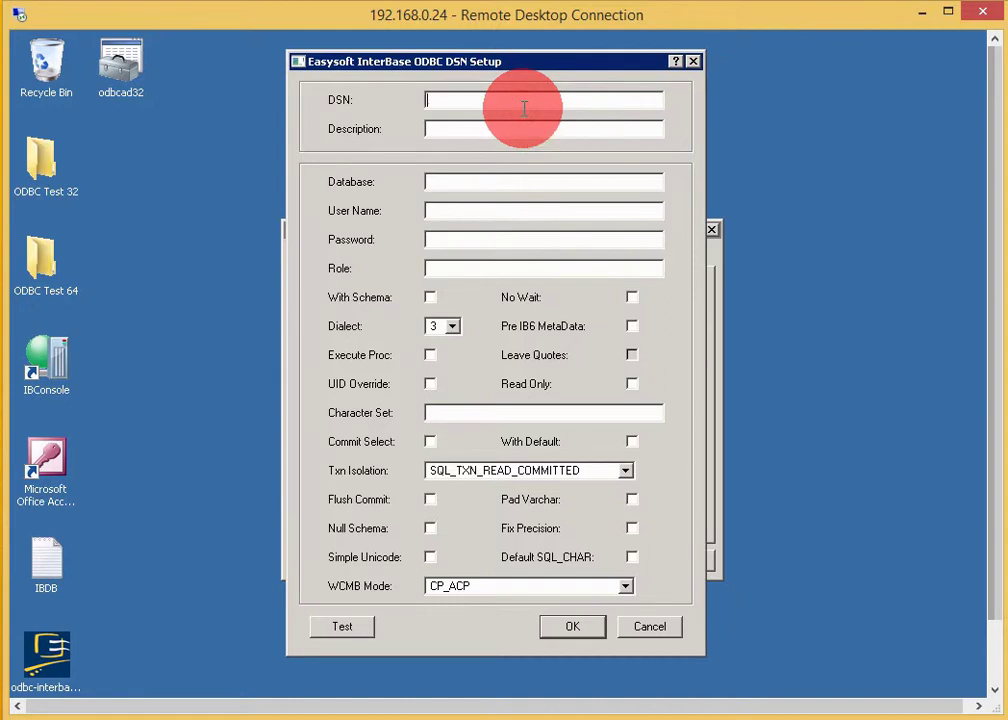
text(Easysoft IB)
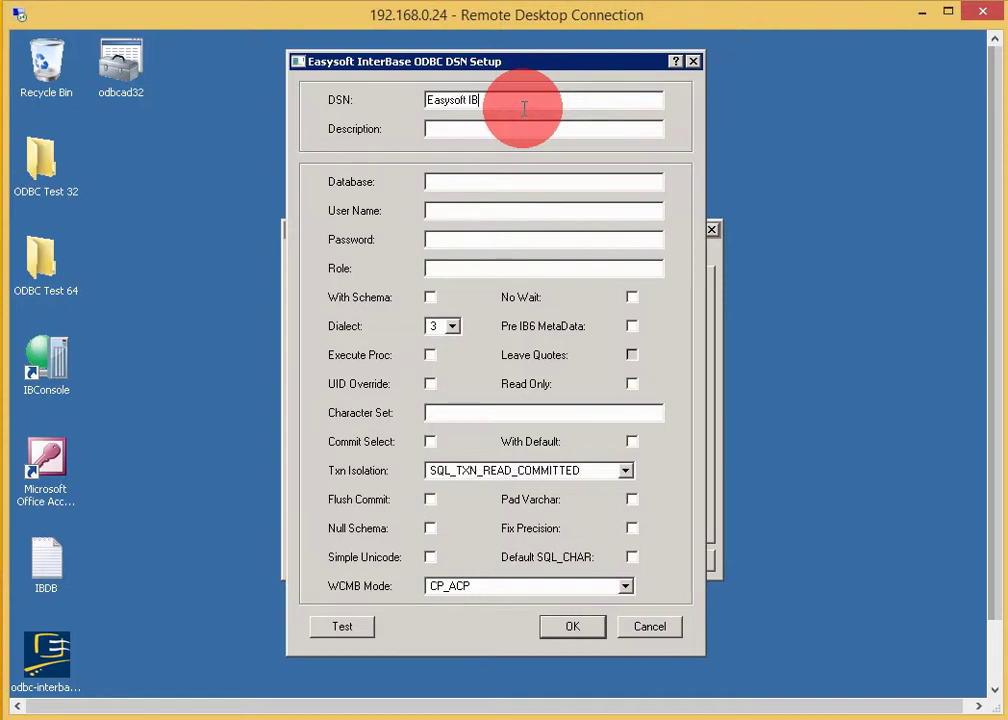
text(Easysoft)
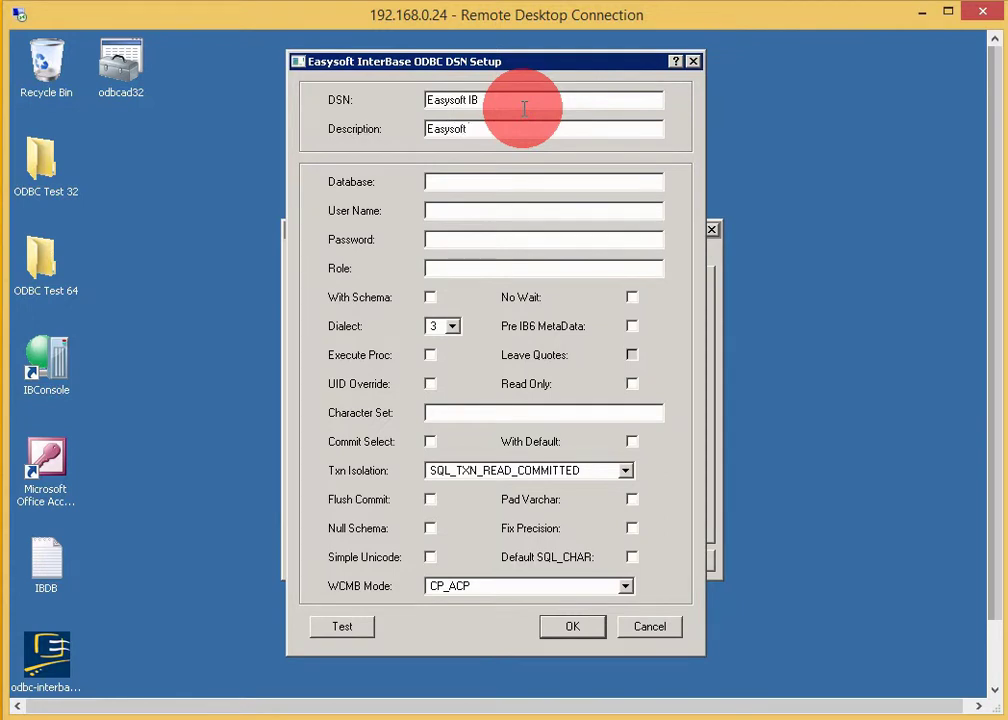
text( Ltd InterBase ODBC)
click(511, 181)
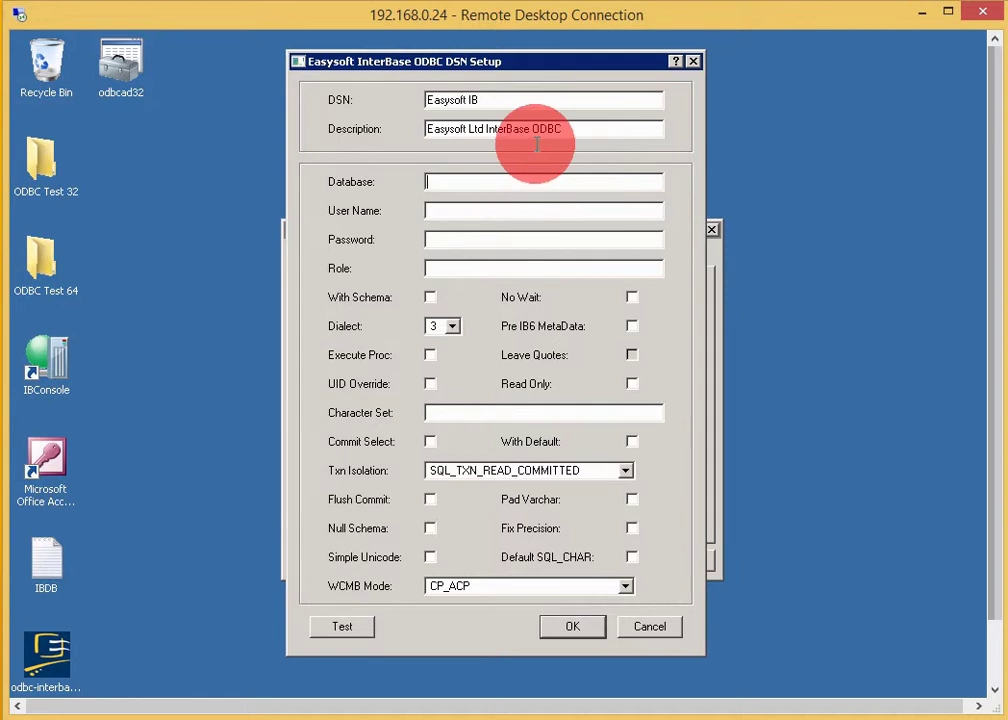
key(ctrl+v)
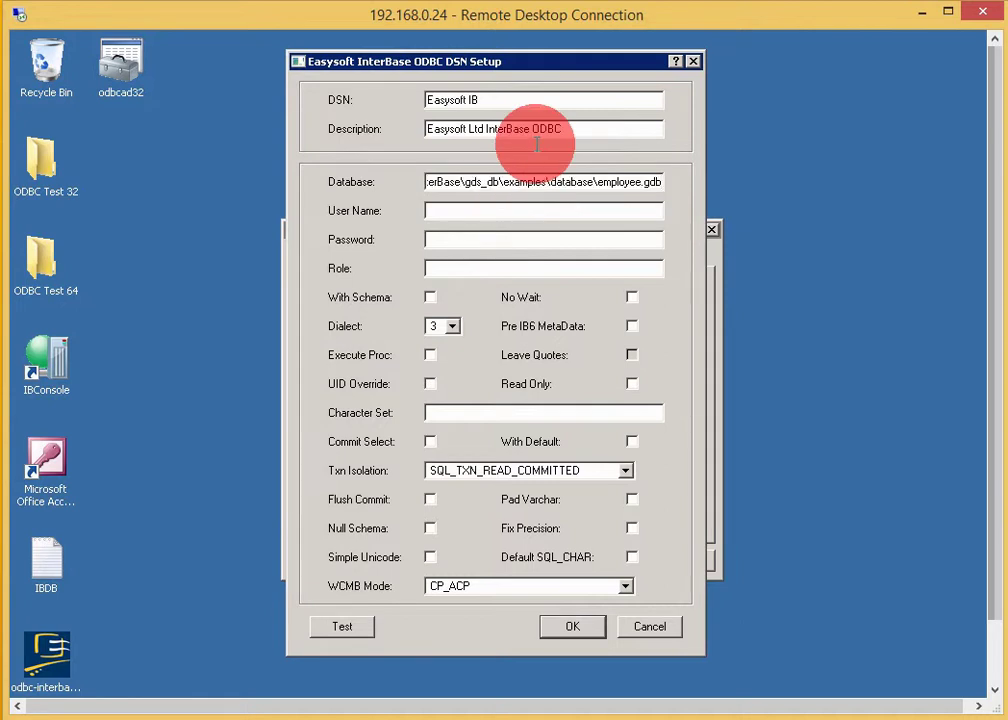
drag(611, 181, 408, 193)
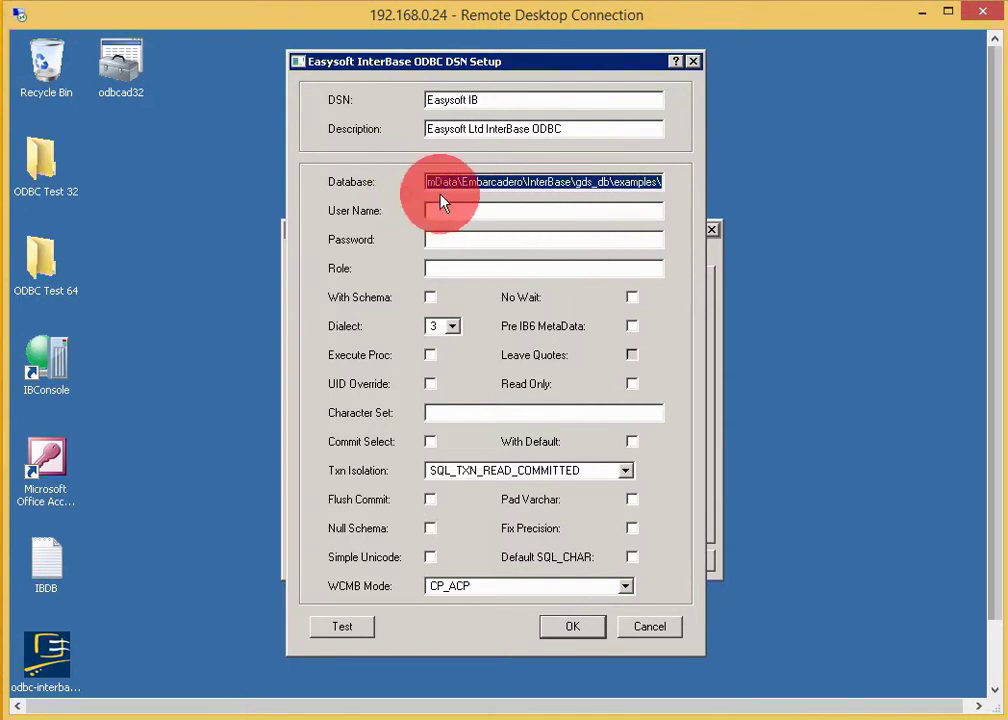
- Enter the SYSDBA user name and its password, tick Default SQL_CHAR, and pass the connection test
click(455, 211)
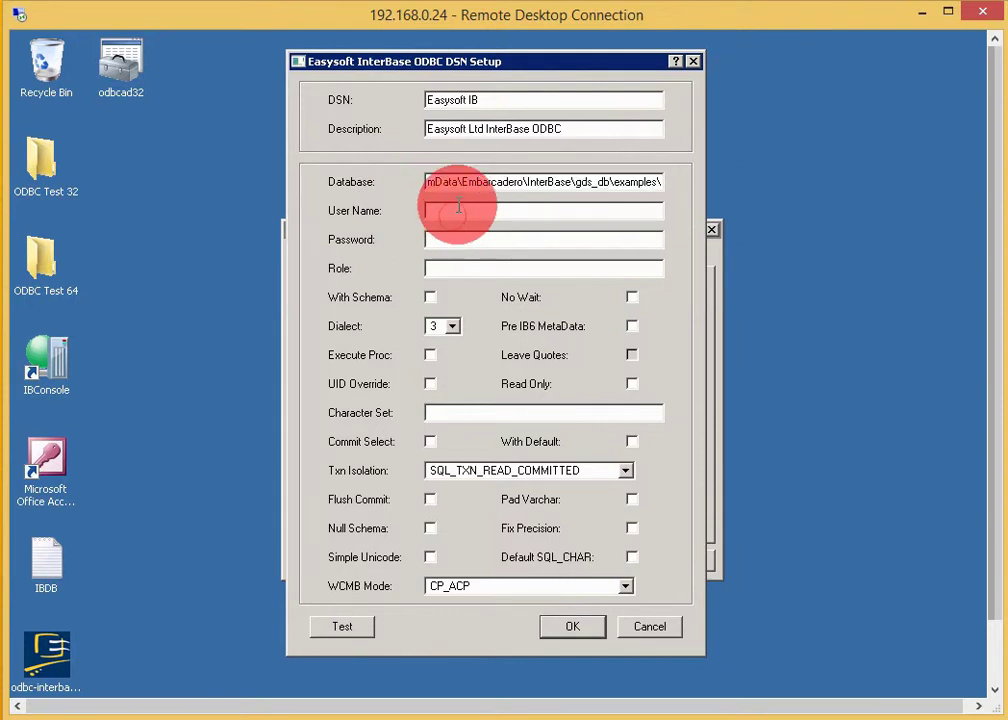
text(SYSDBA)
key(Tab)
text(masterkey)
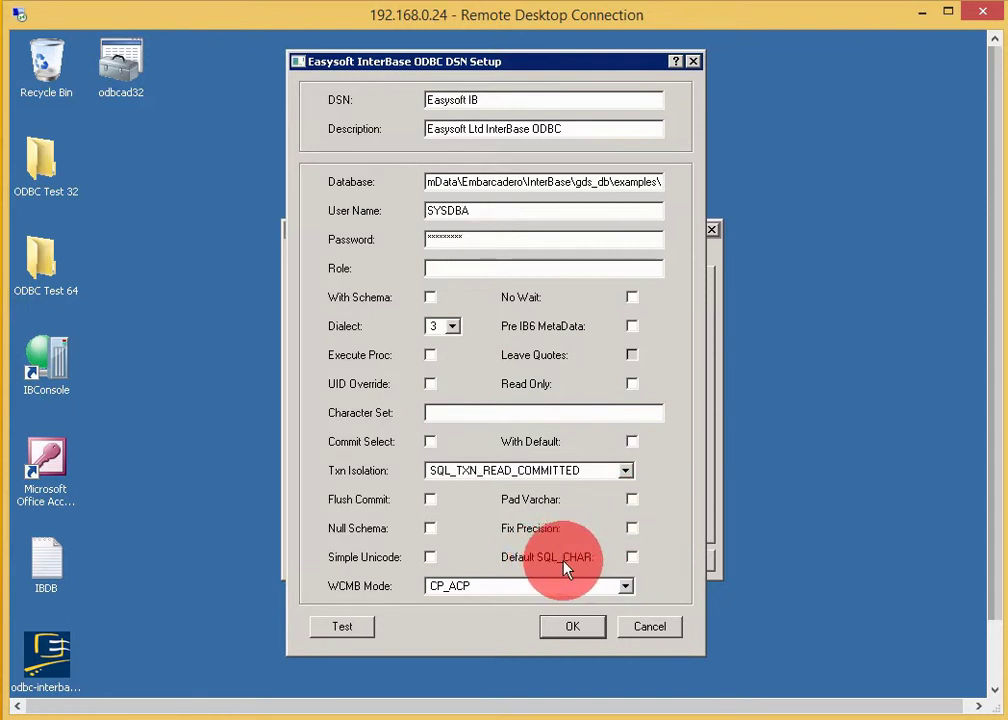
click(631, 558)
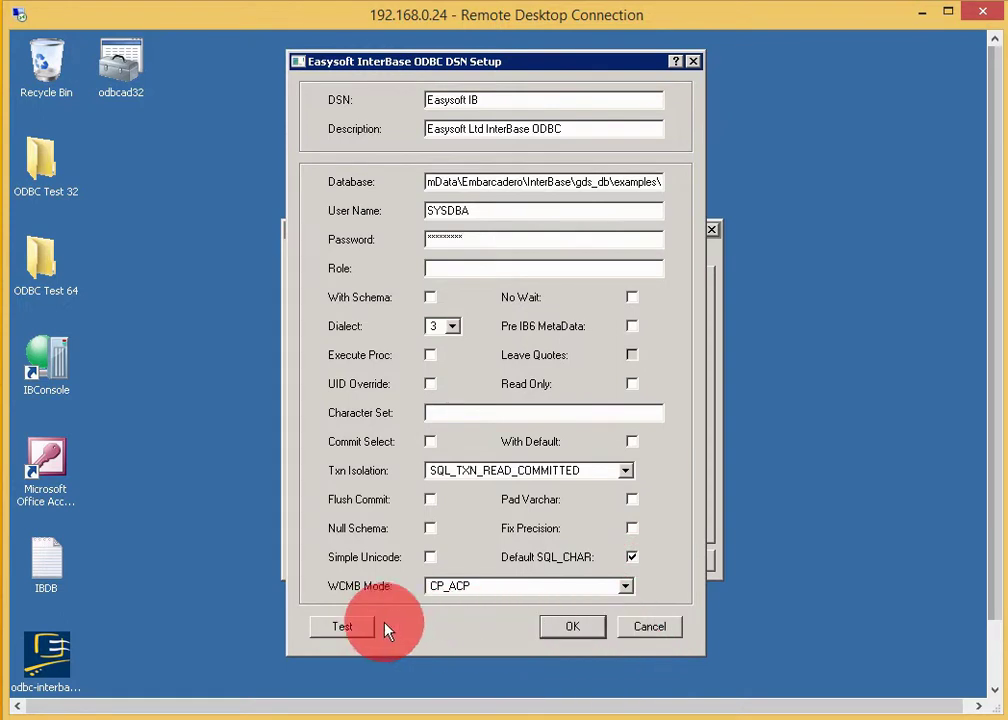
click(354, 634)
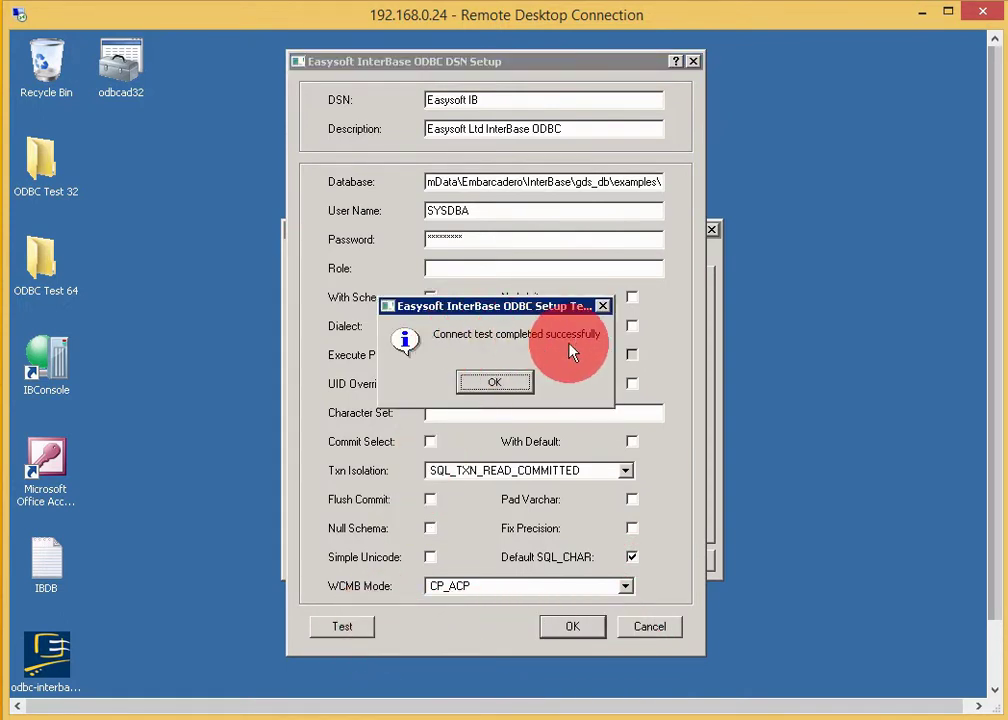
click(500, 386)
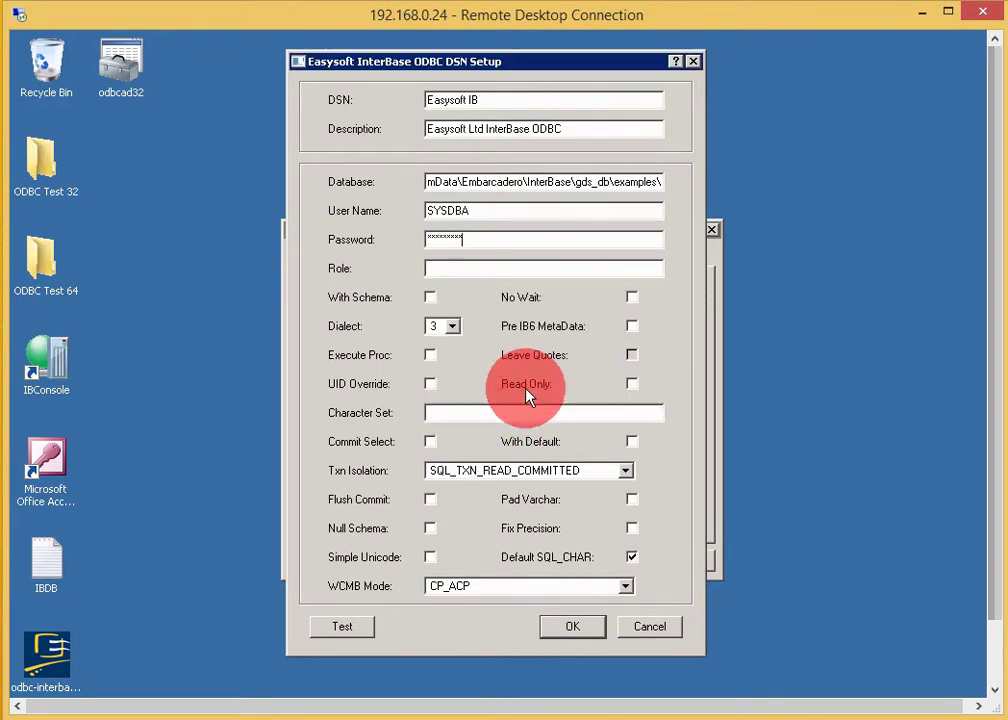
- Save the DSN, close the ODBC administrator, and launch Microsoft Access 2003
click(572, 630)
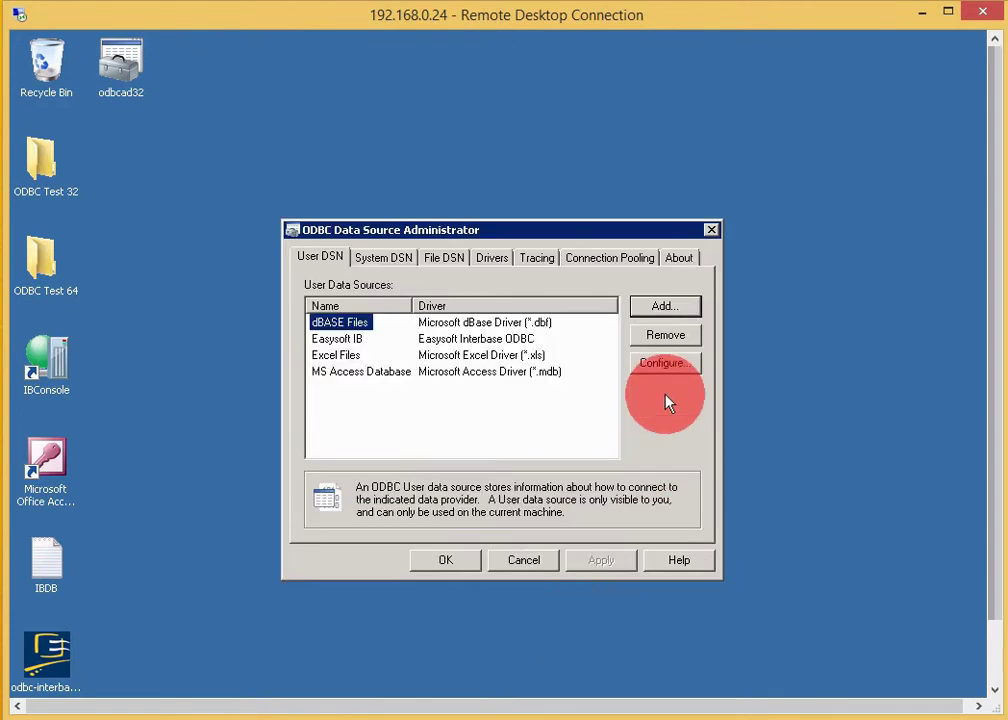
click(460, 568)
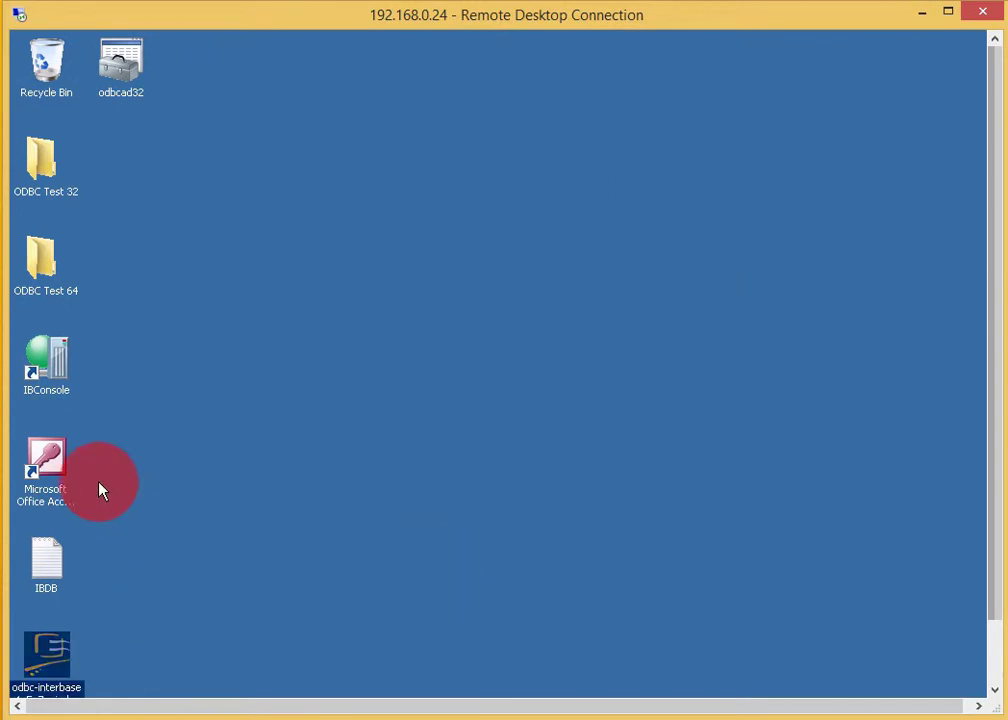
click(62, 466)
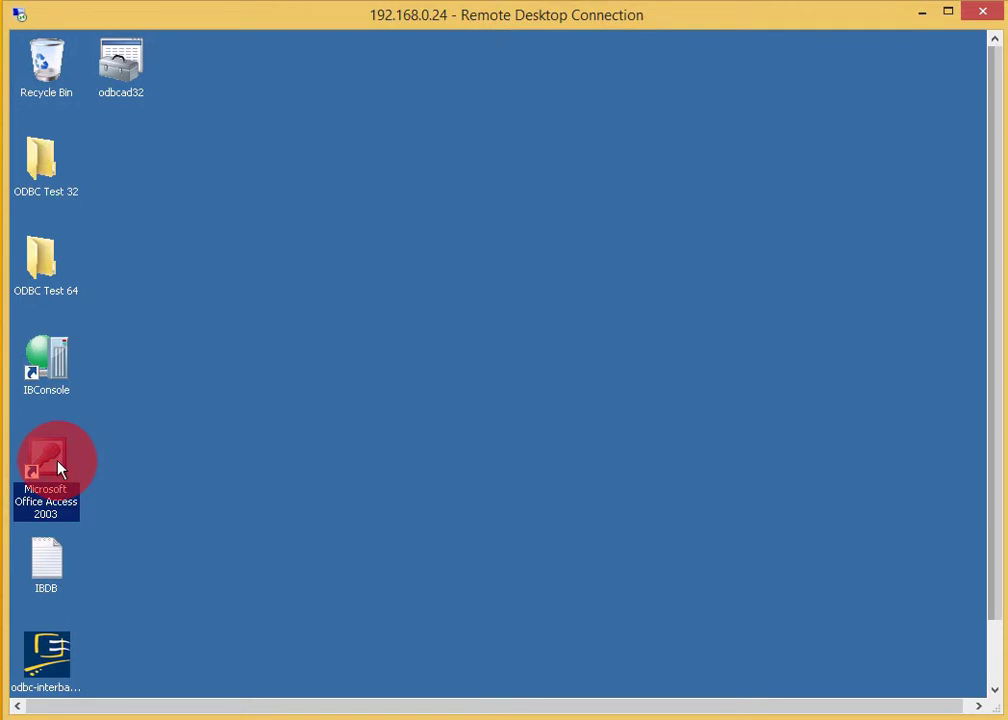
double_click(57, 466)
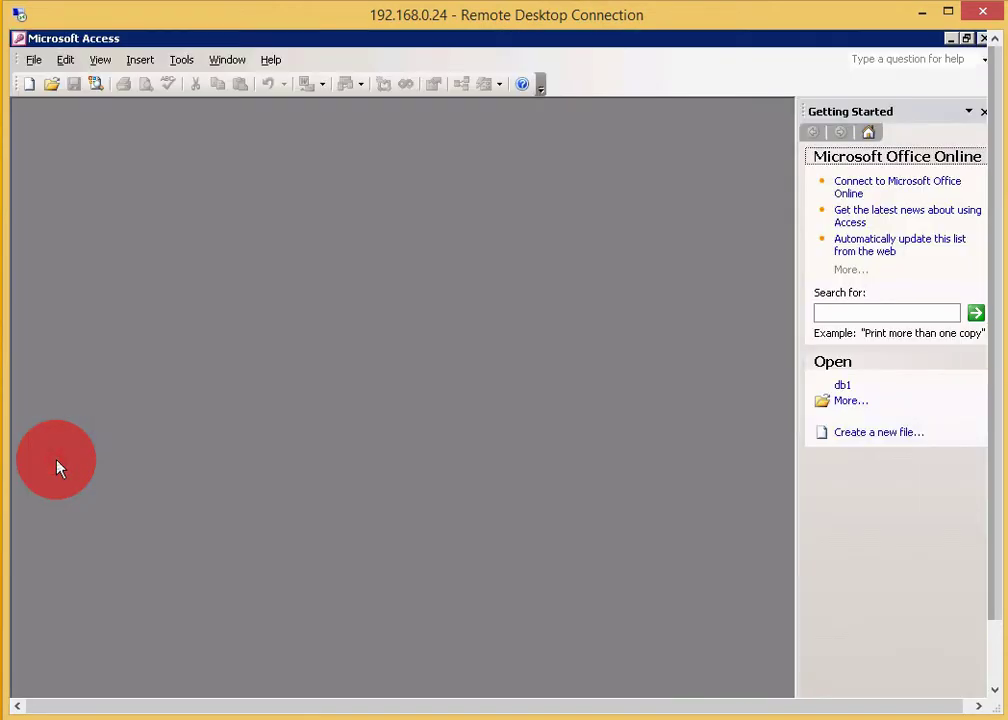
- Create a new blank database named db1
click(33, 59)
click(58, 80)
click(862, 174)
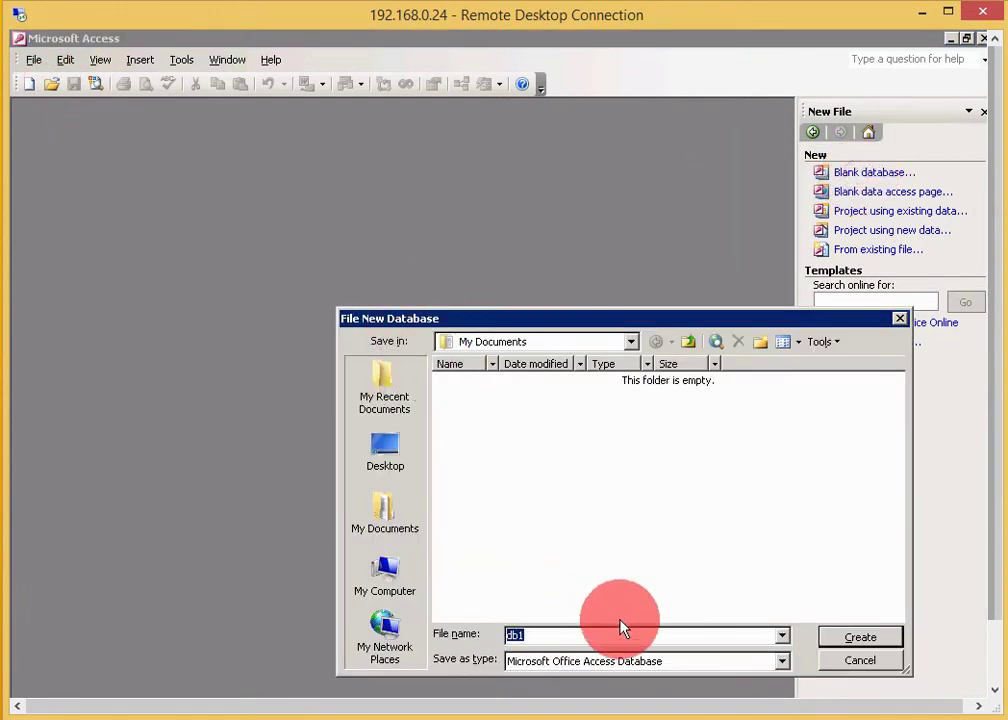
click(845, 640)
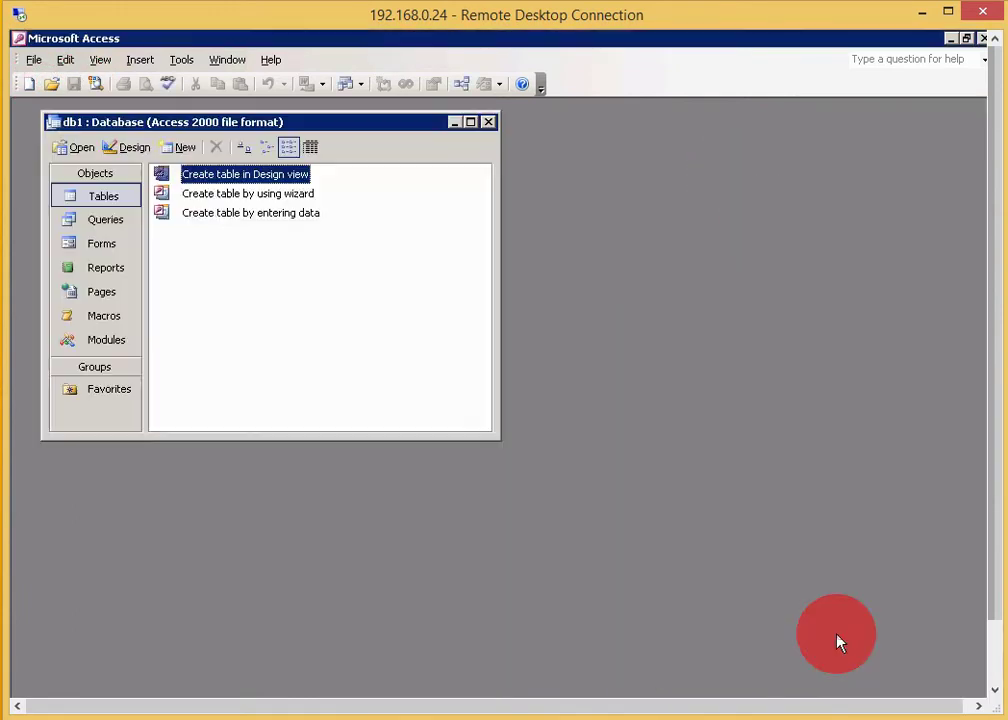
- Link tables from ODBC Databases, choosing the Easysoft IB machine data source
right_click(344, 378)
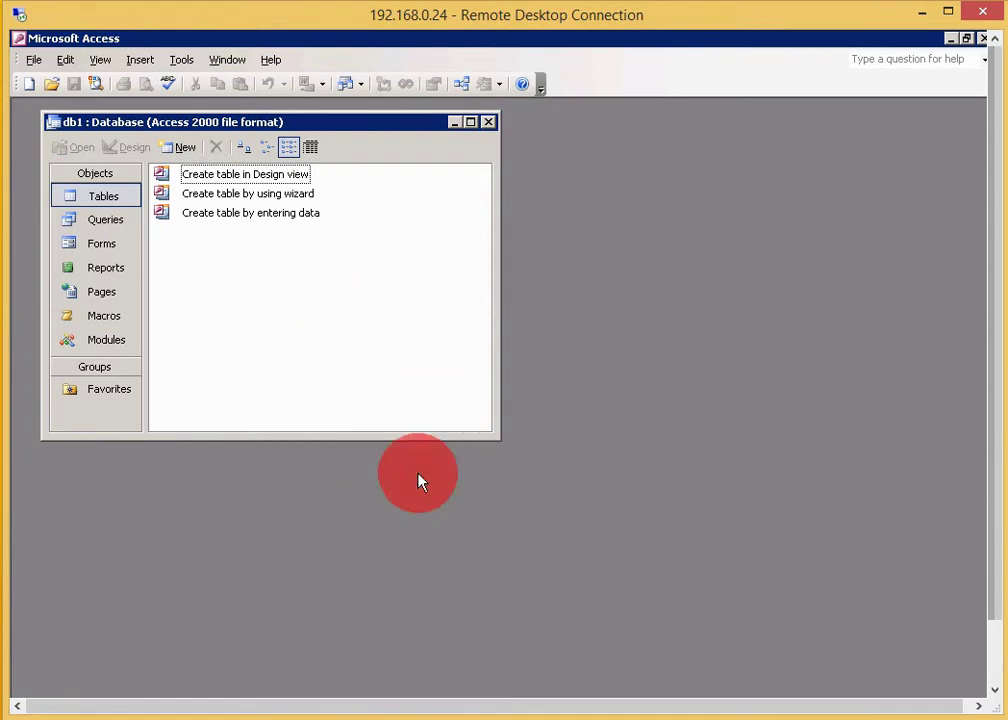
click(418, 477)
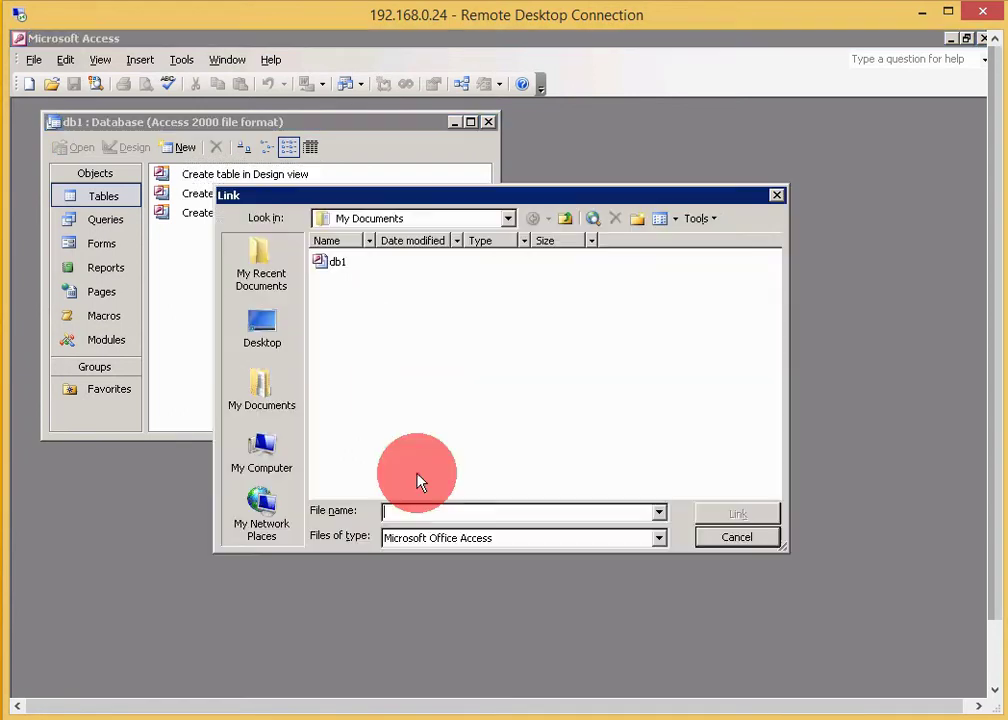
click(484, 539)
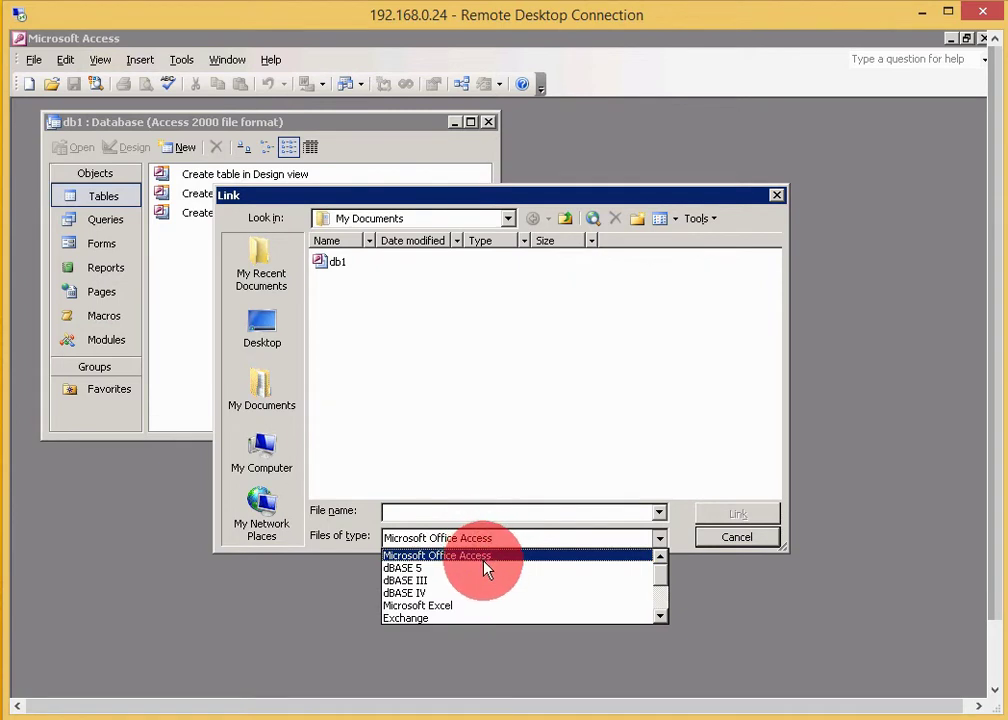
click(660, 600)
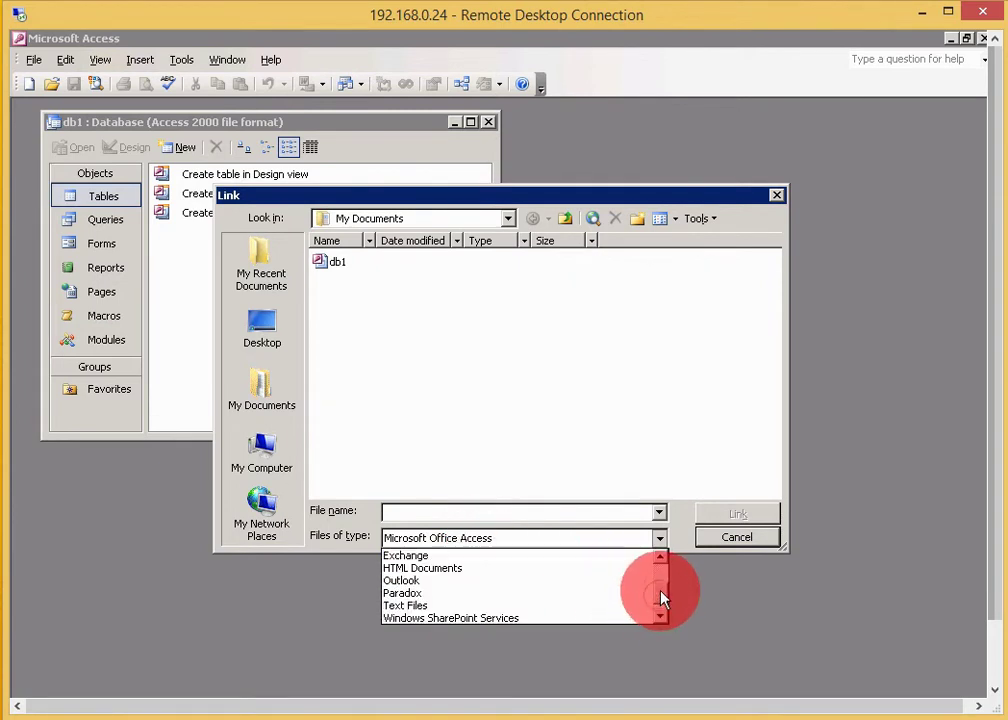
drag(660, 600, 660, 615)
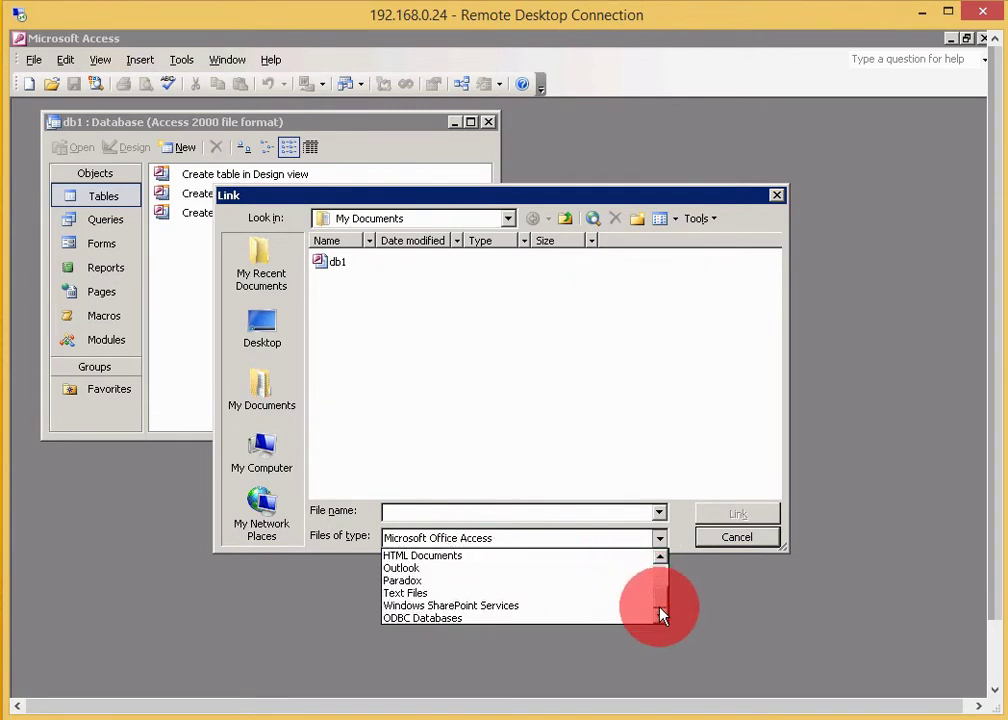
click(585, 620)
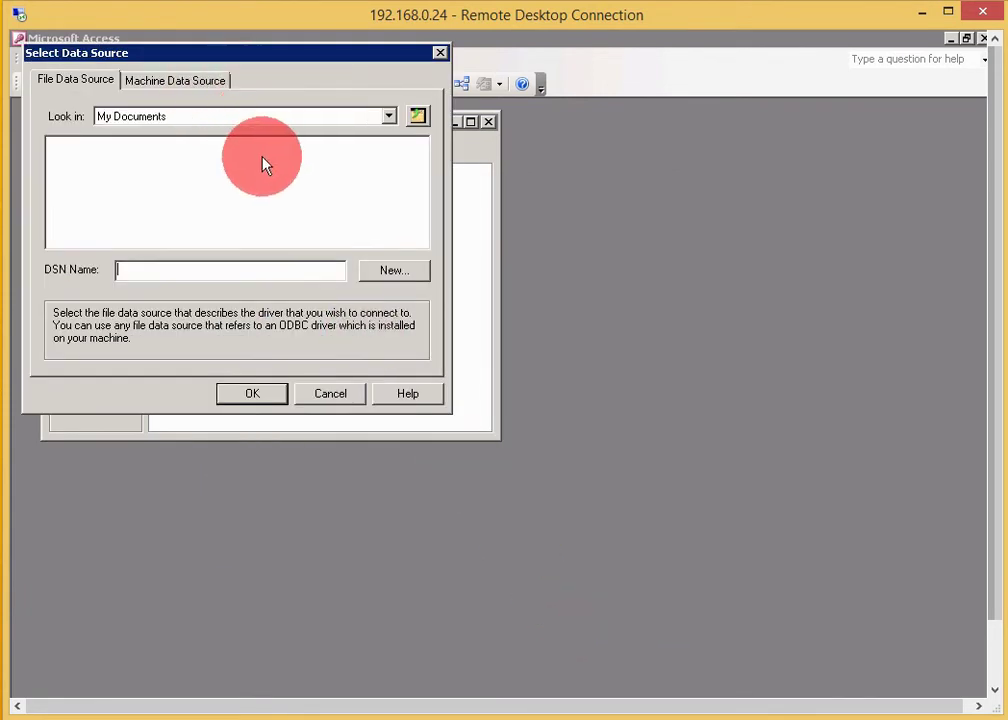
click(199, 89)
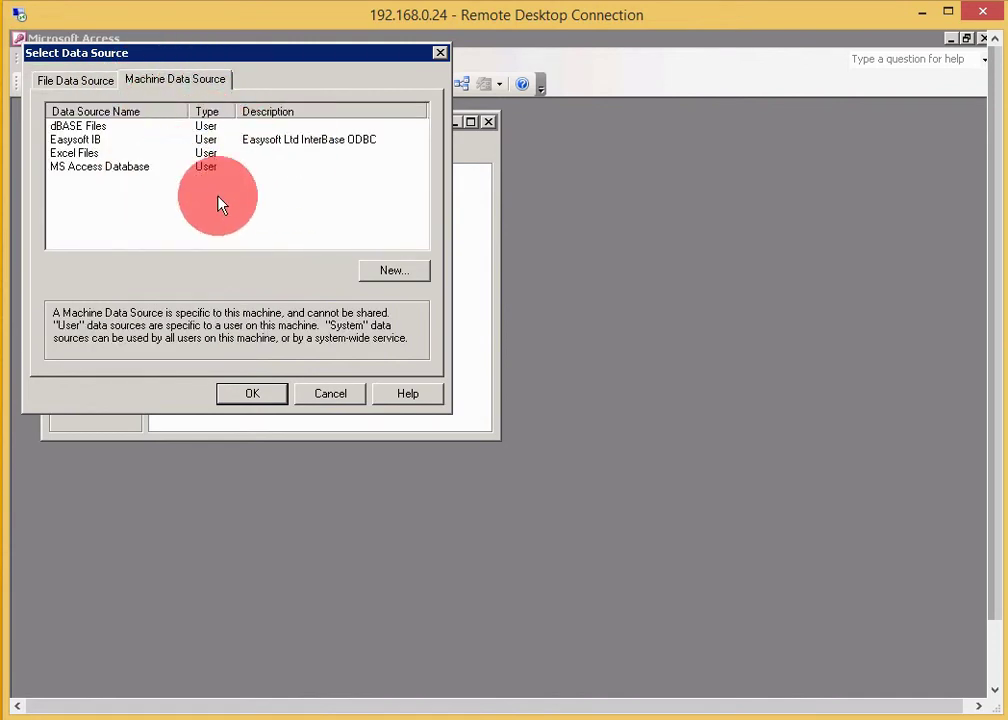
click(78, 140)
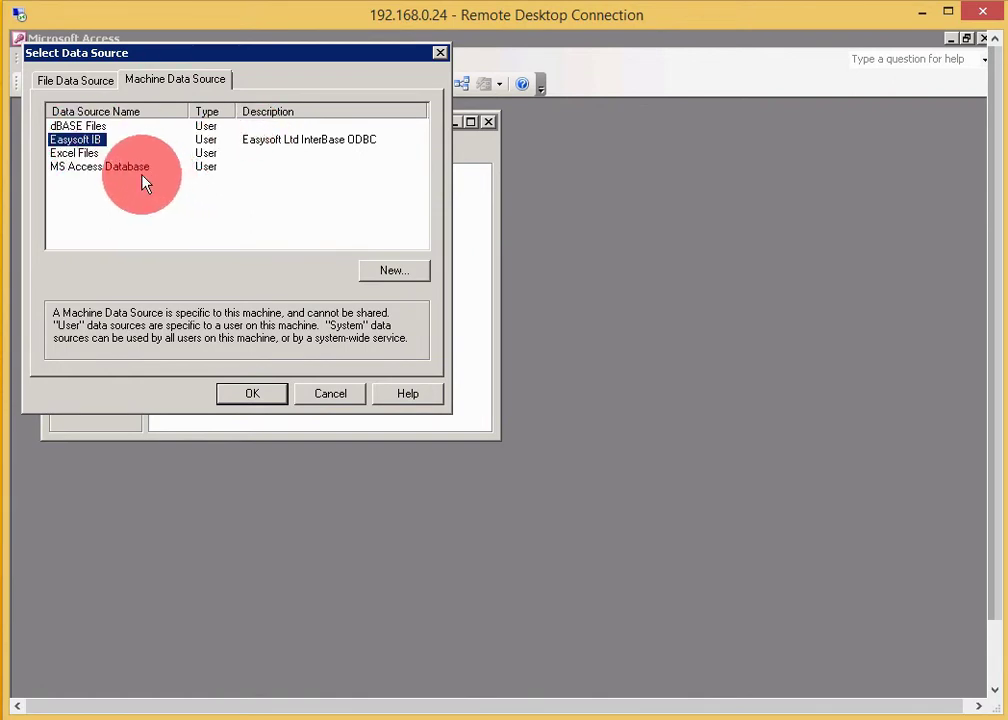
- Connect to the Easysoft IB data source and link all its tables, using EMP_NO as PHONE_LIST's identifier
click(270, 402)
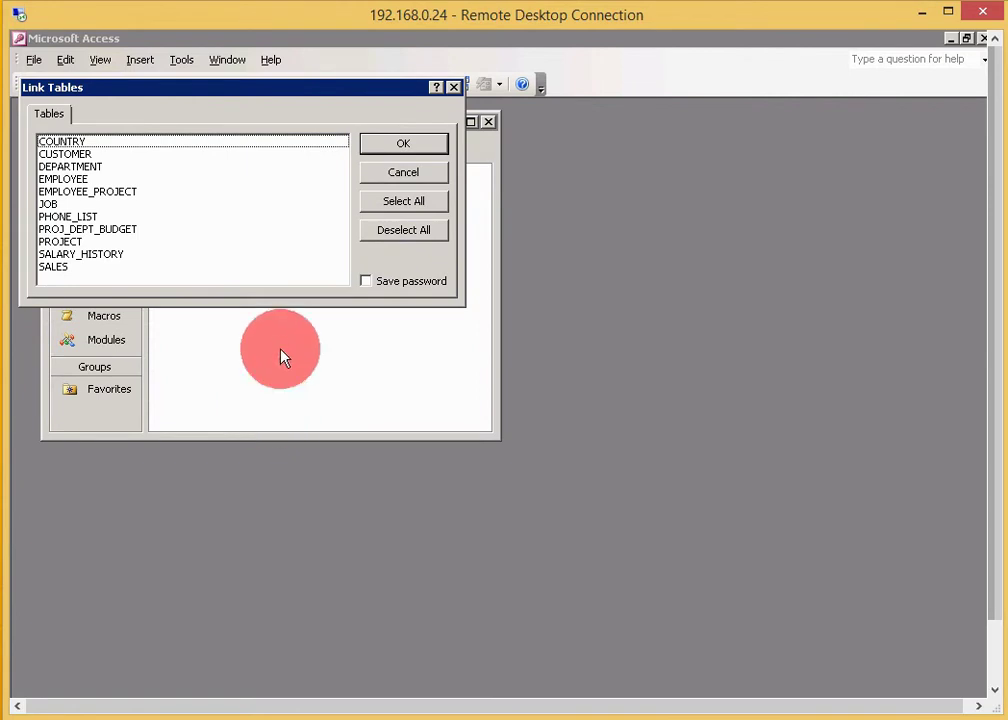
click(392, 208)
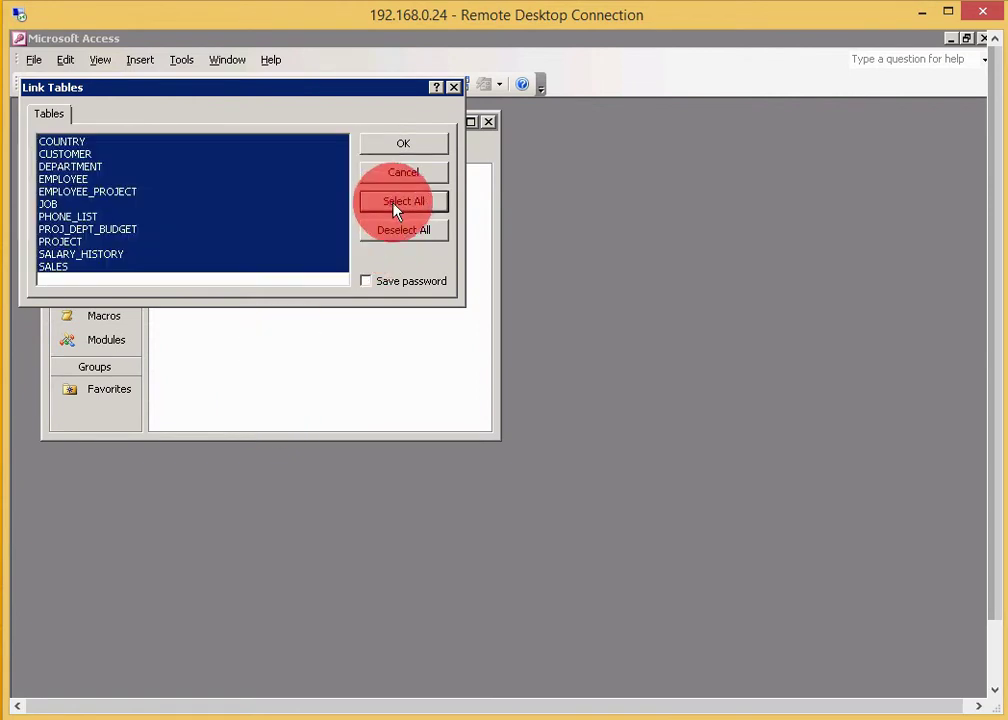
click(418, 148)
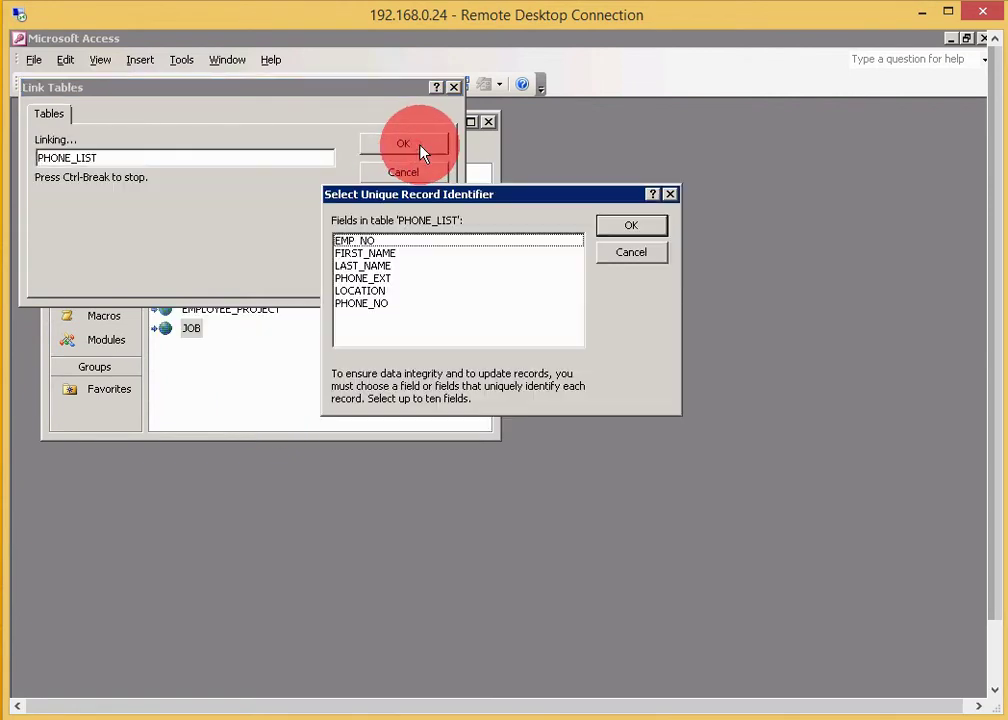
click(416, 241)
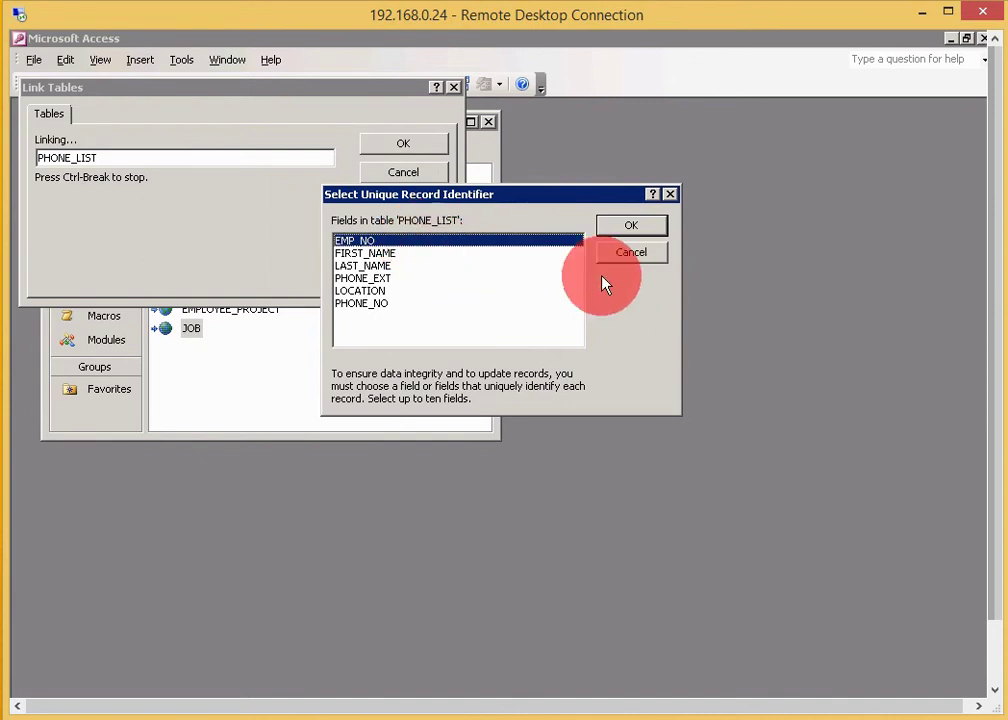
click(646, 230)
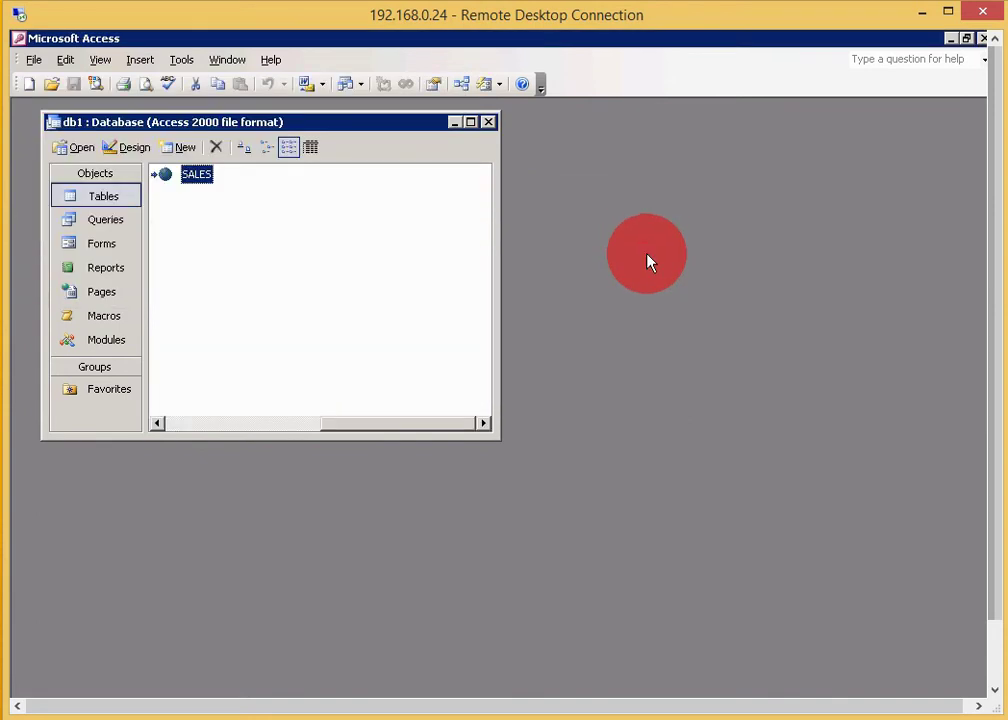
- Open the linked SALES table to view its 33 InterBase records
double_click(208, 186)
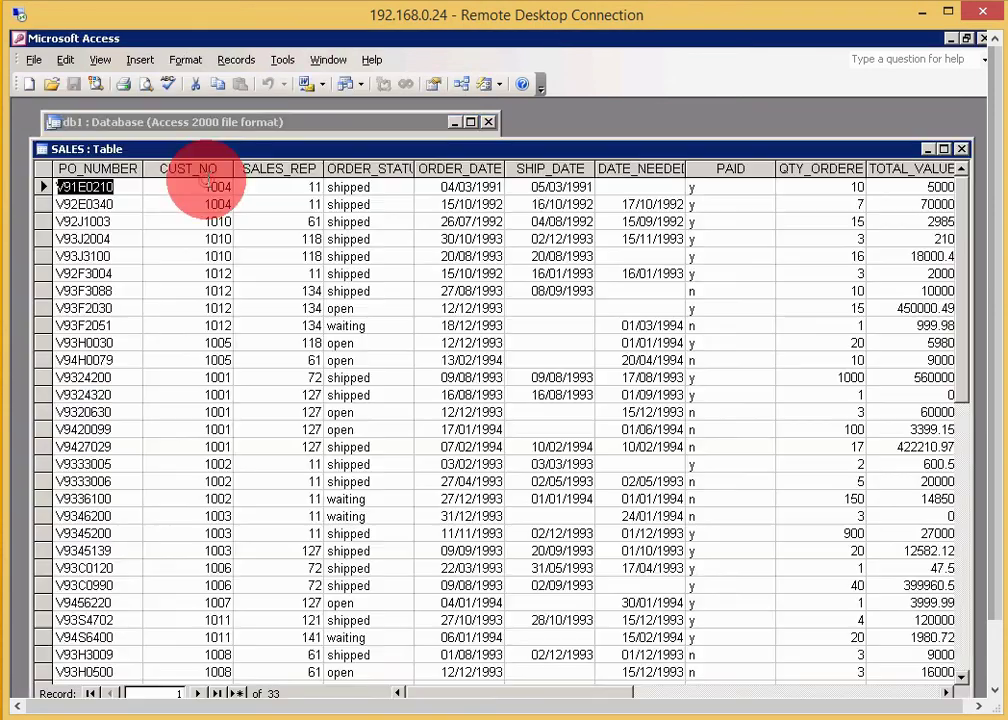